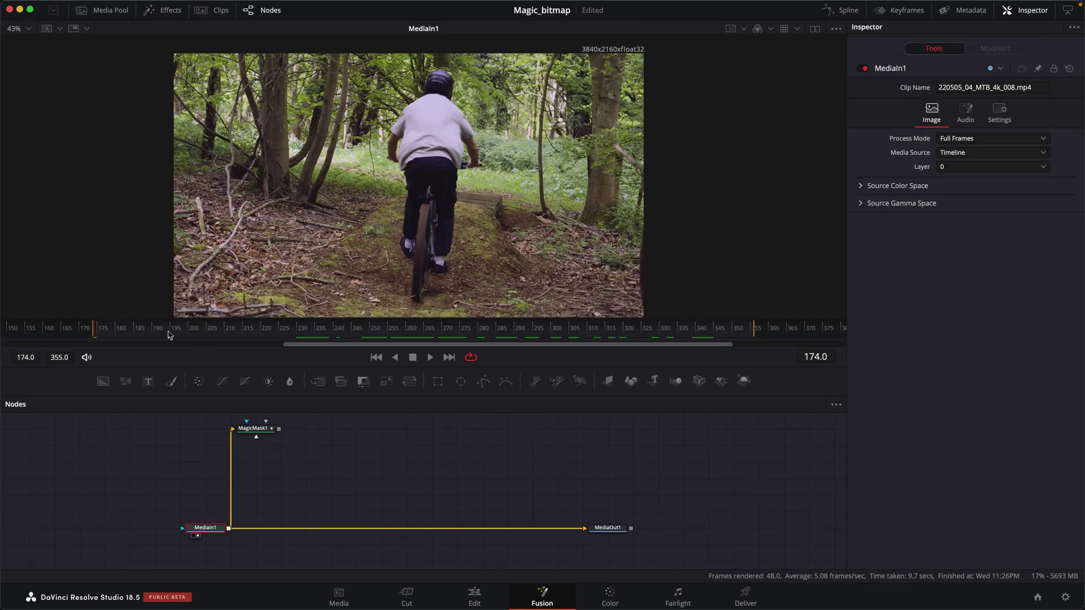
- Scrub and play the clip, then park the playhead on frame 216 with the rider mid-jump
left_click_drag(221, 333, 311, 329)
key("space")
left_click_drag(394, 334, 247, 332)
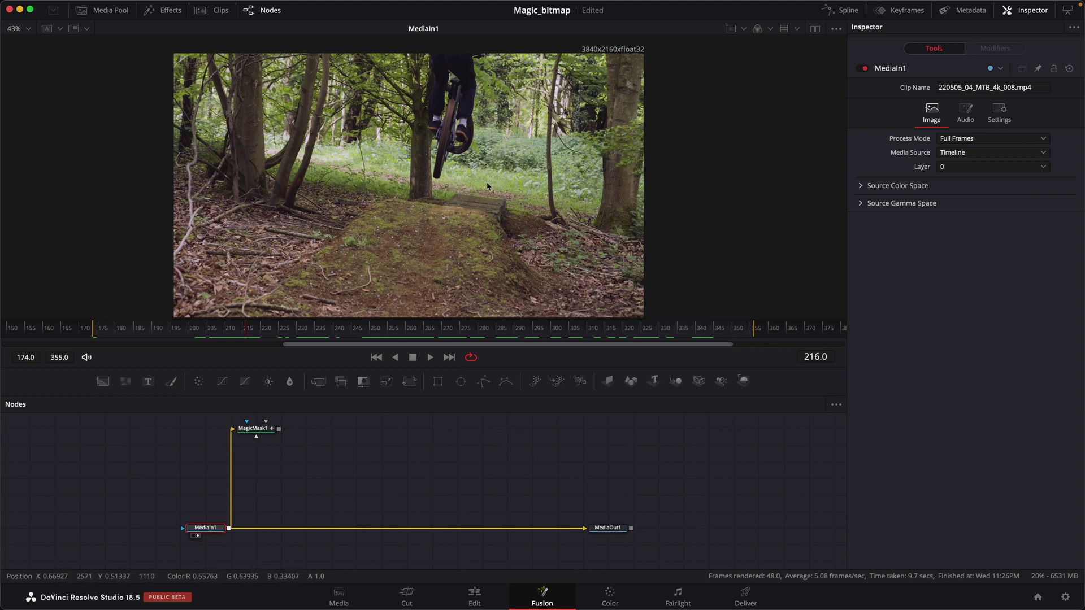
- Add a Planar Tracker node wired from the clip's media input
left_click(299, 490)
key("shift+space")
type("plan")
left_click(758, 495)
left_click_drag(228, 528, 308, 479)
- View the tracker, outline the forest floor with a polygon, and set frame 216 as reference
key("1")
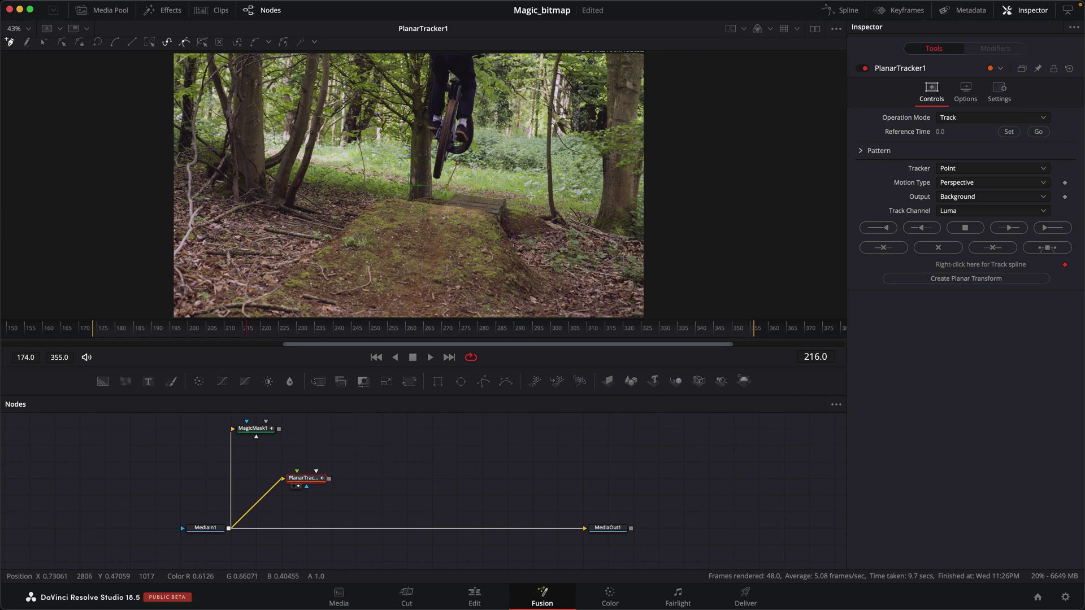
left_click(536, 175)
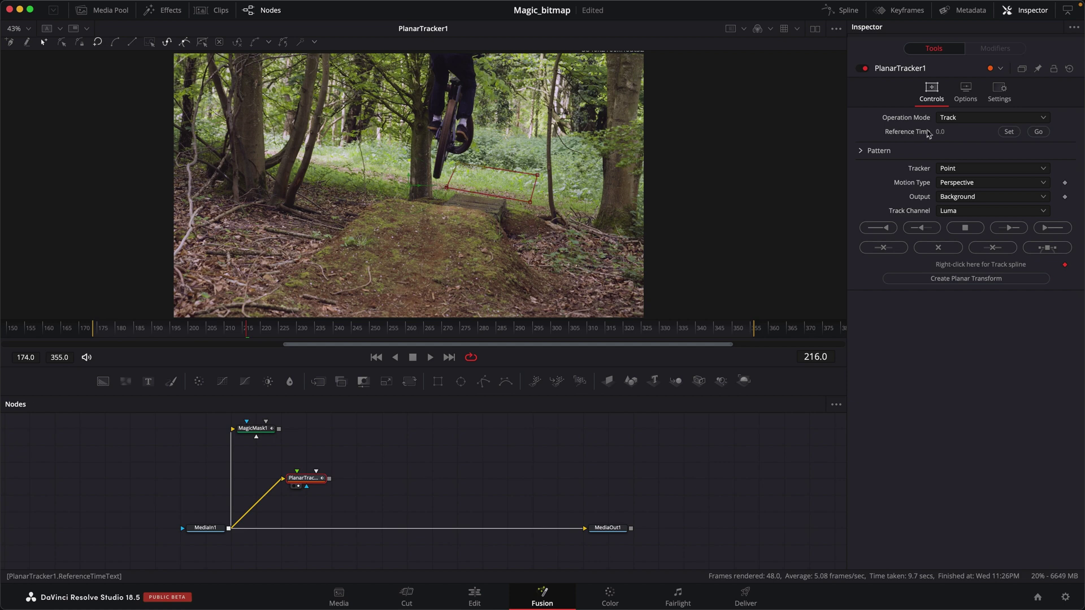
left_click(1006, 132)
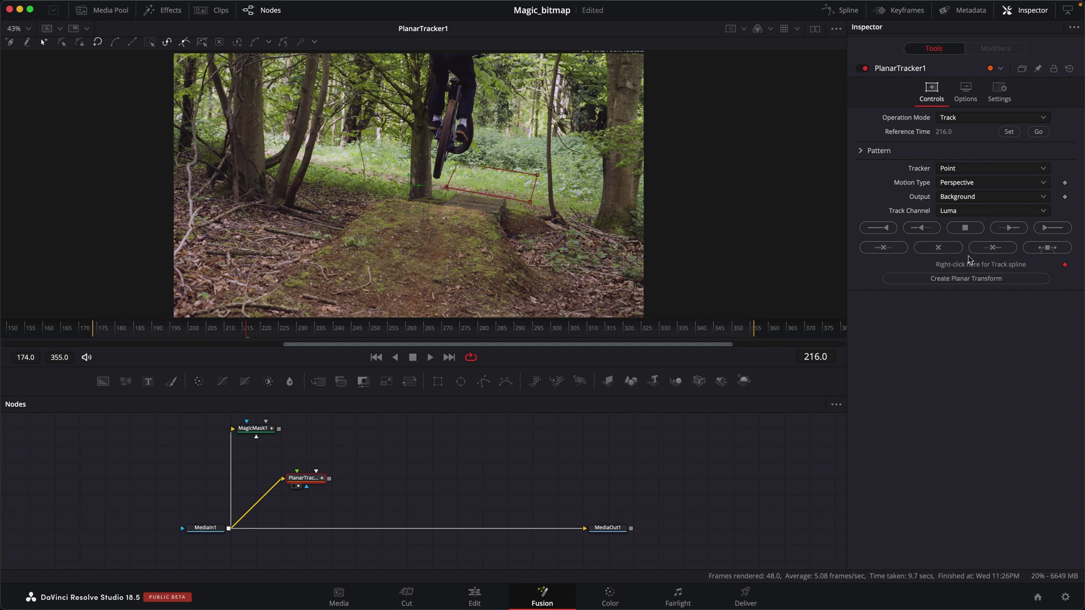
- Run a trial track to frame 266, then reset the reference to frame 216, clearing tracking data
left_click(1042, 229)
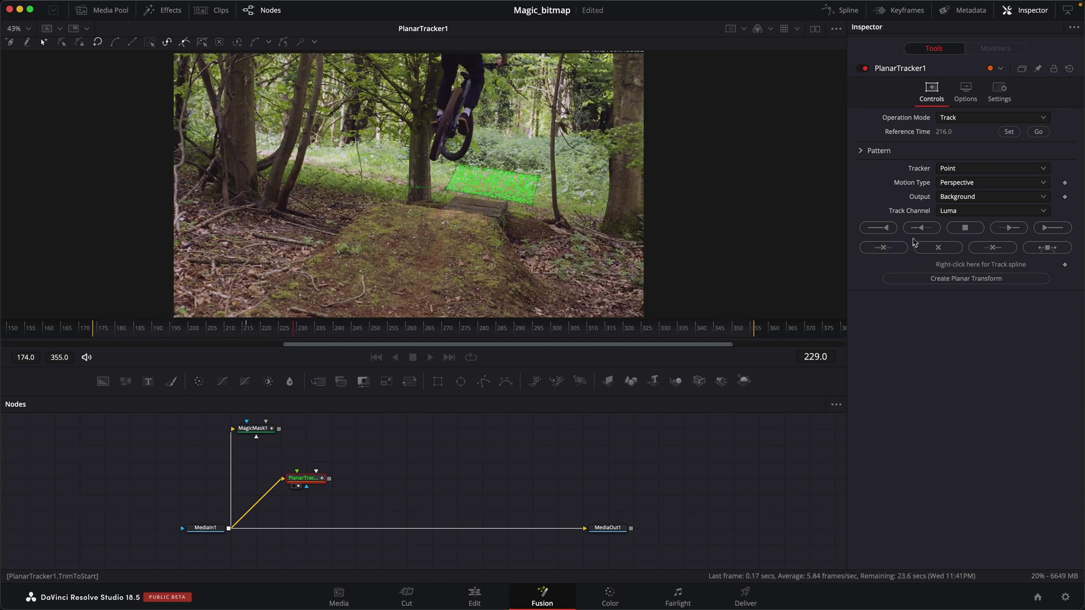
left_click(965, 228)
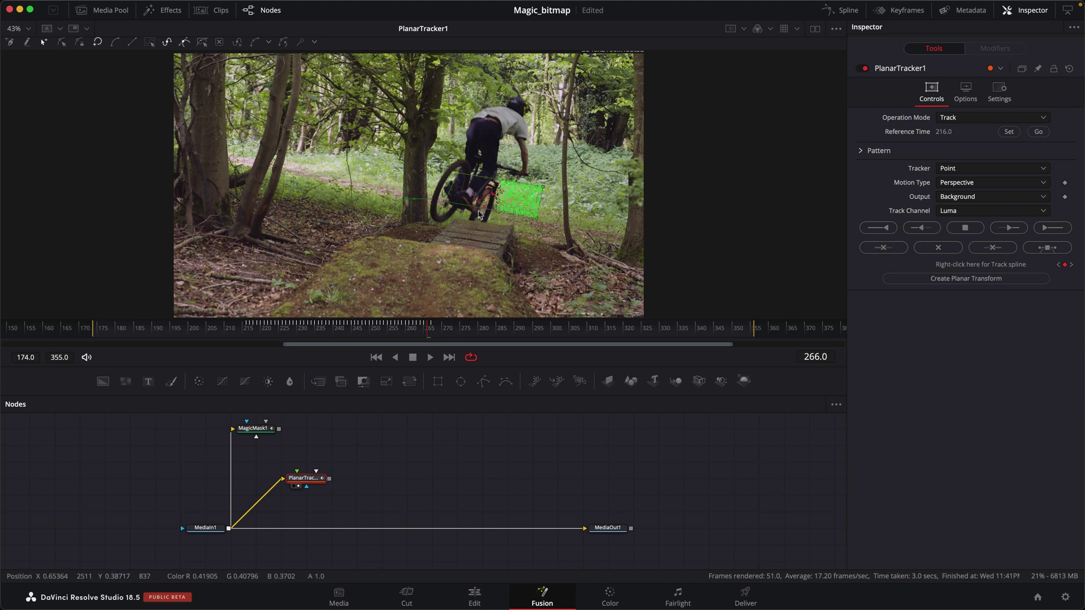
mouse_move(427, 334)
left_mouse_down()
mouse_move(351, 333)
mouse_move(429, 334)
left_mouse_up()
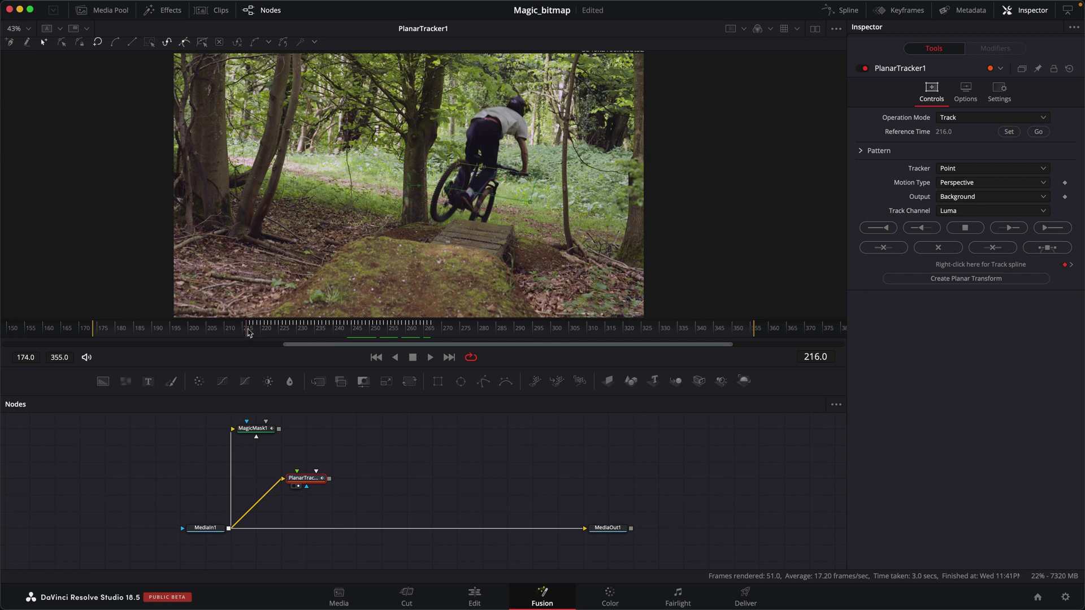
left_click(248, 334)
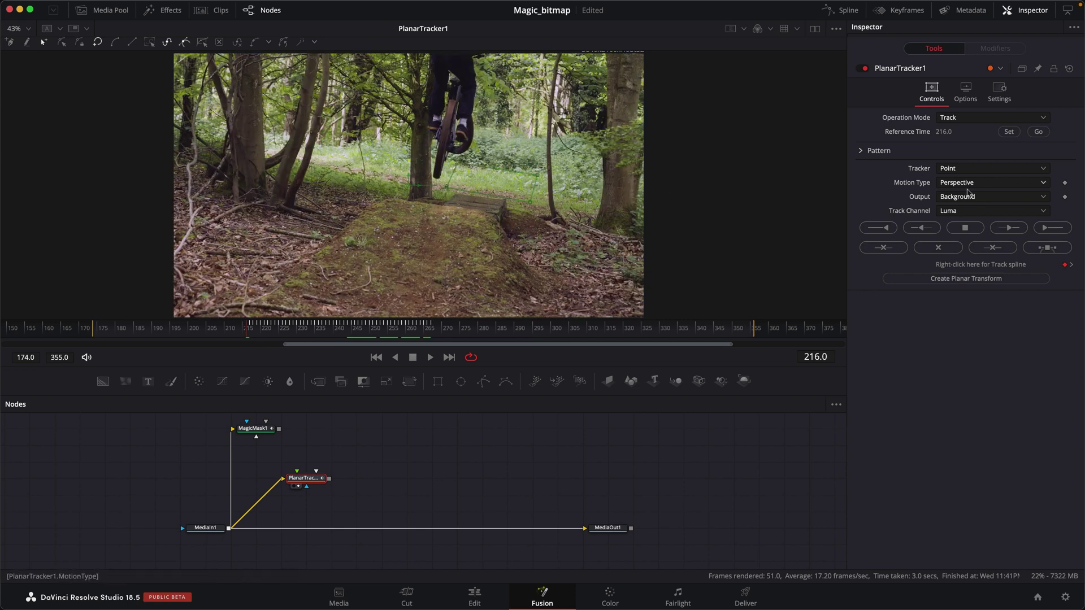
left_click(1008, 132)
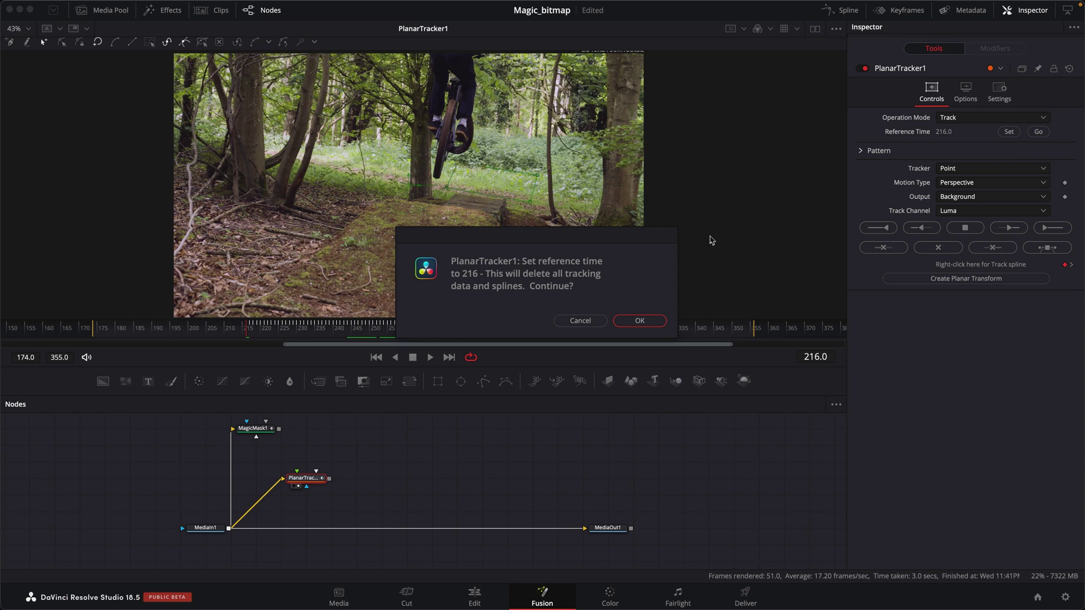
left_click(640, 321)
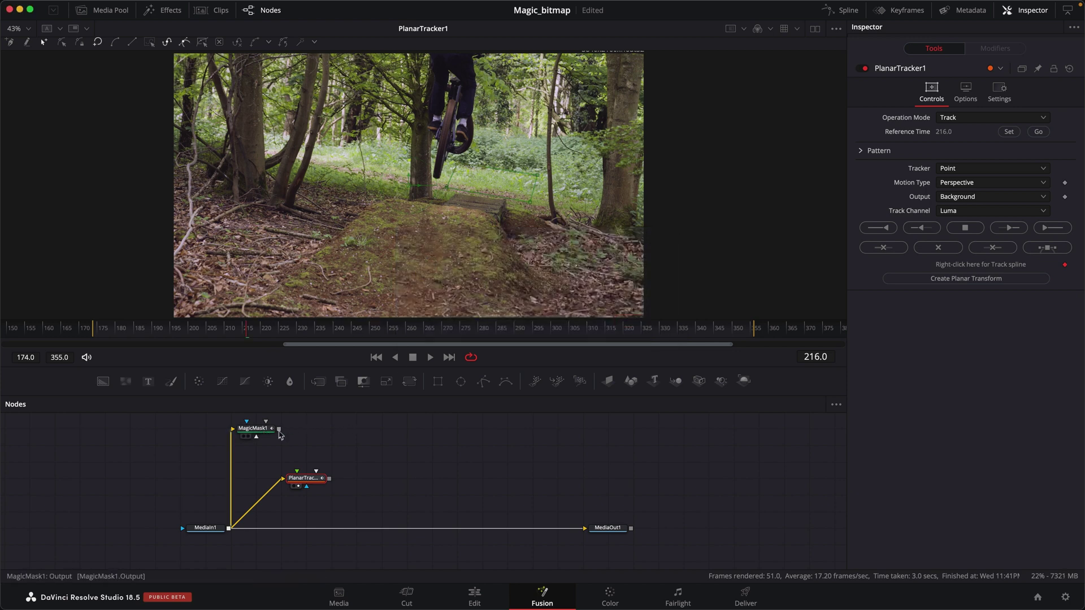
- Check the MagicMask1 rider cut-out, then connect it to PlanarTracker1's occlusion mask input
left_click(248, 436)
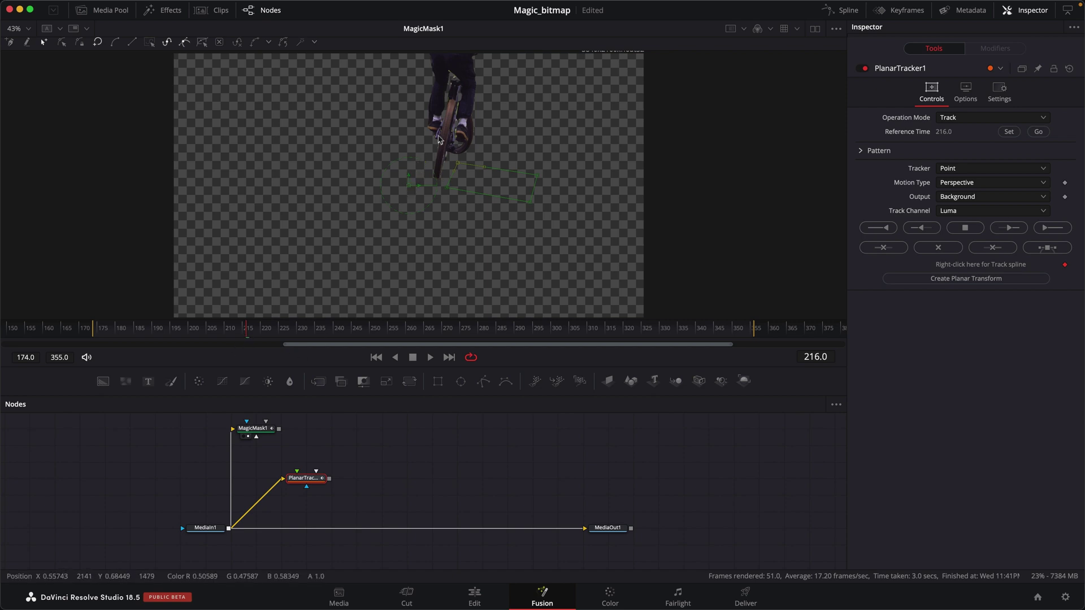
left_click_drag(248, 334, 294, 333)
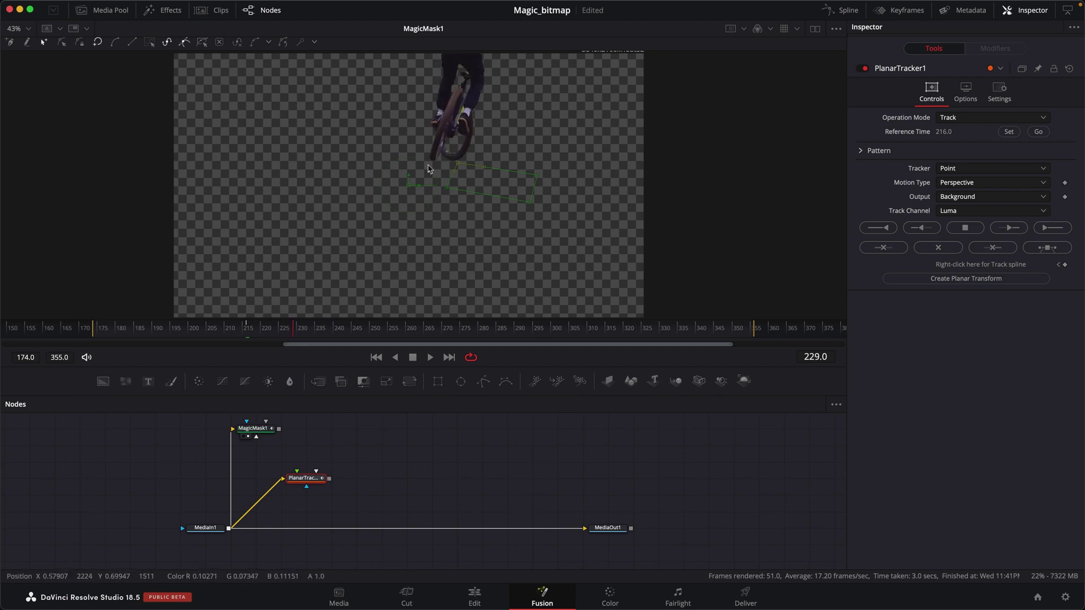
key("[")
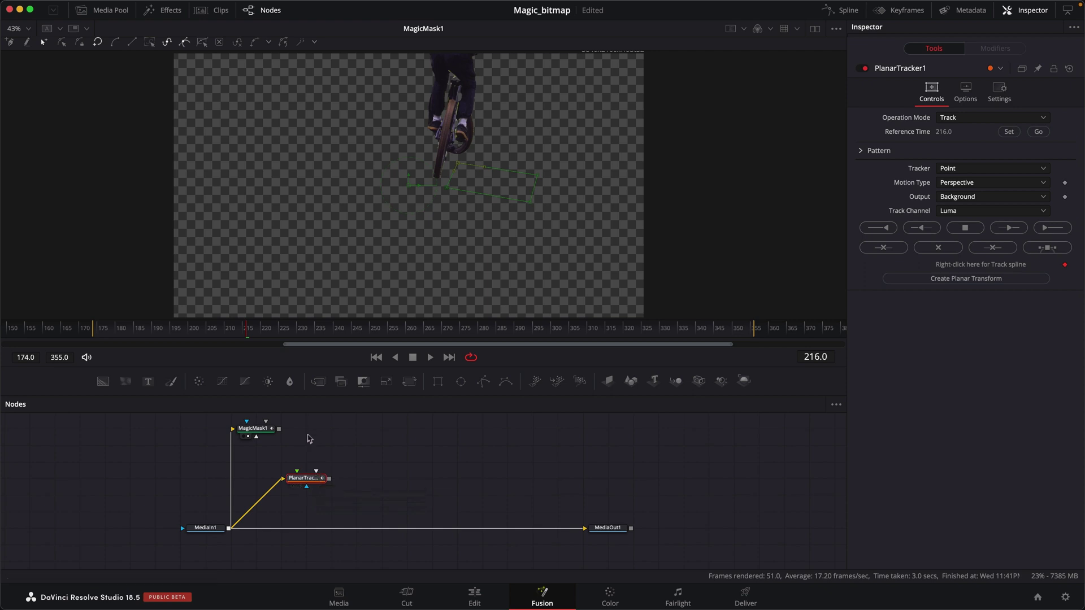
left_click_drag(256, 436, 284, 480)
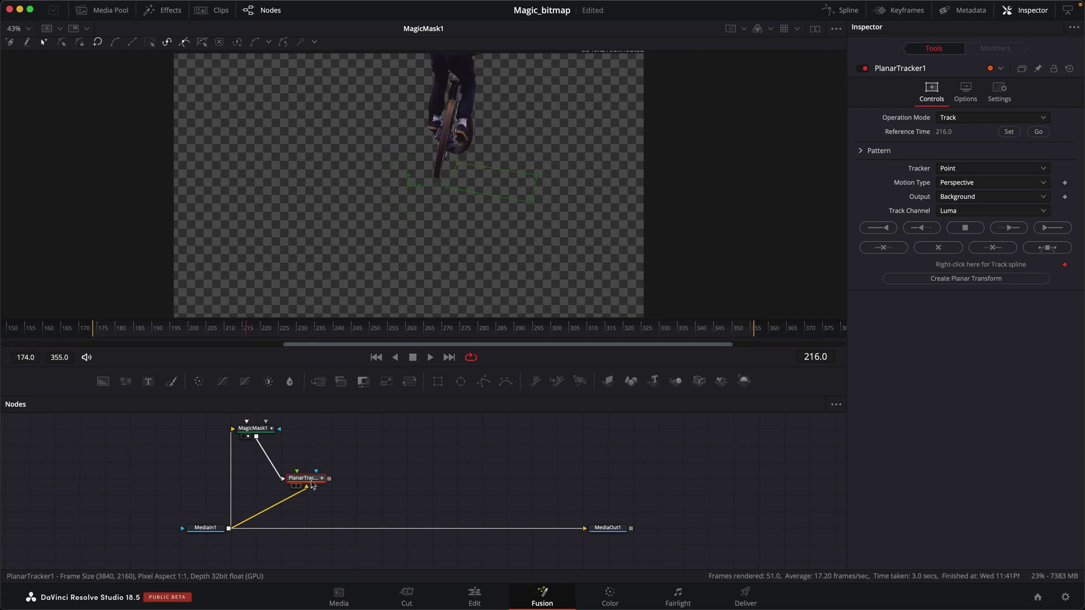
- Track the ground patch forward from frame 216, stopping at frame 258
key("1")
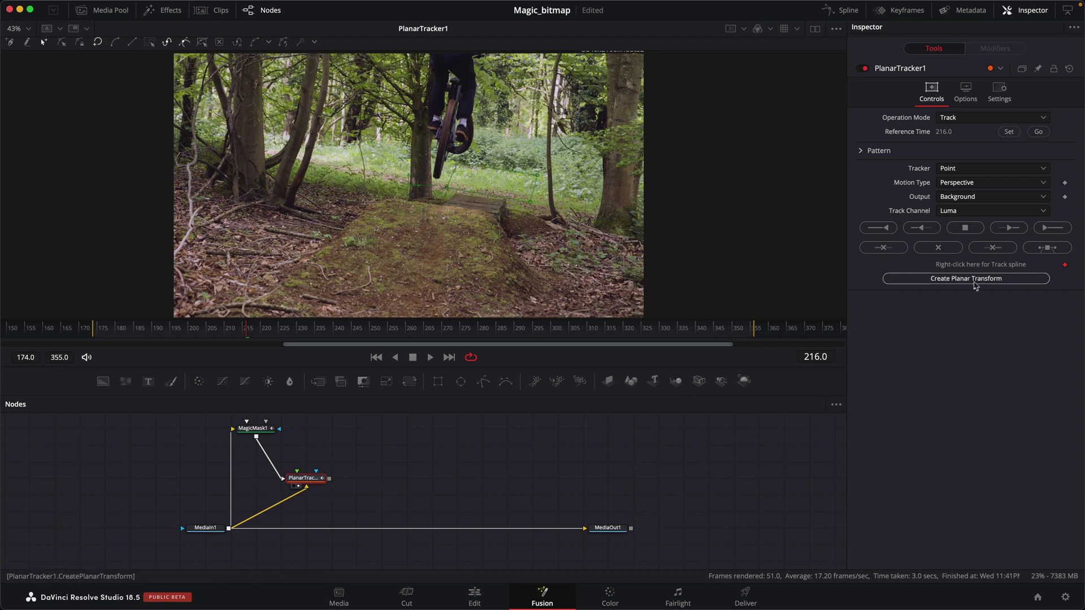
left_click(1048, 229)
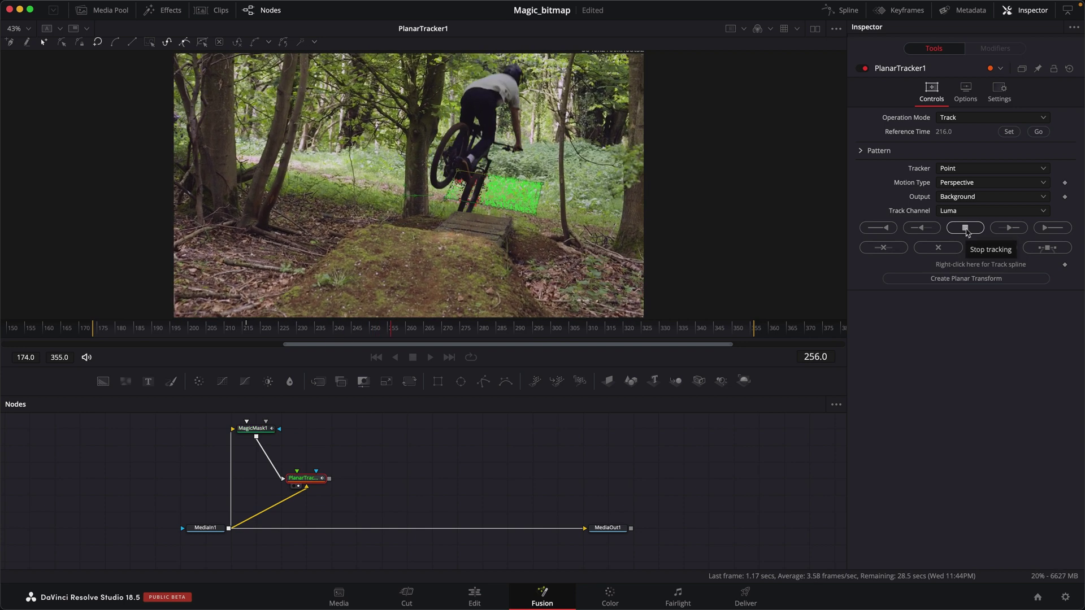
left_click(966, 228)
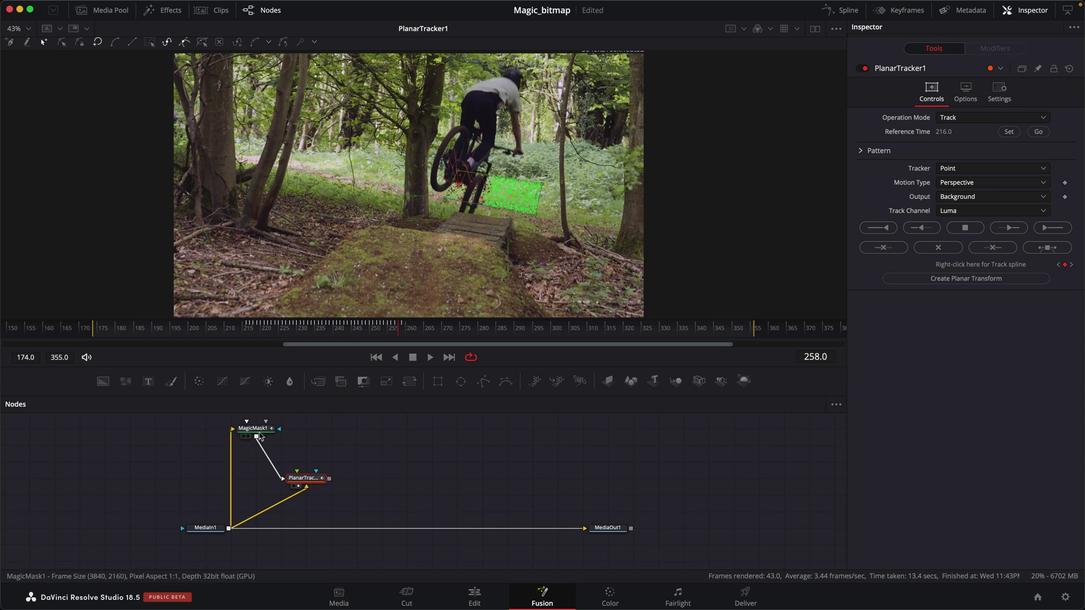
- Add a Bitmap node to the composition
left_click(317, 441)
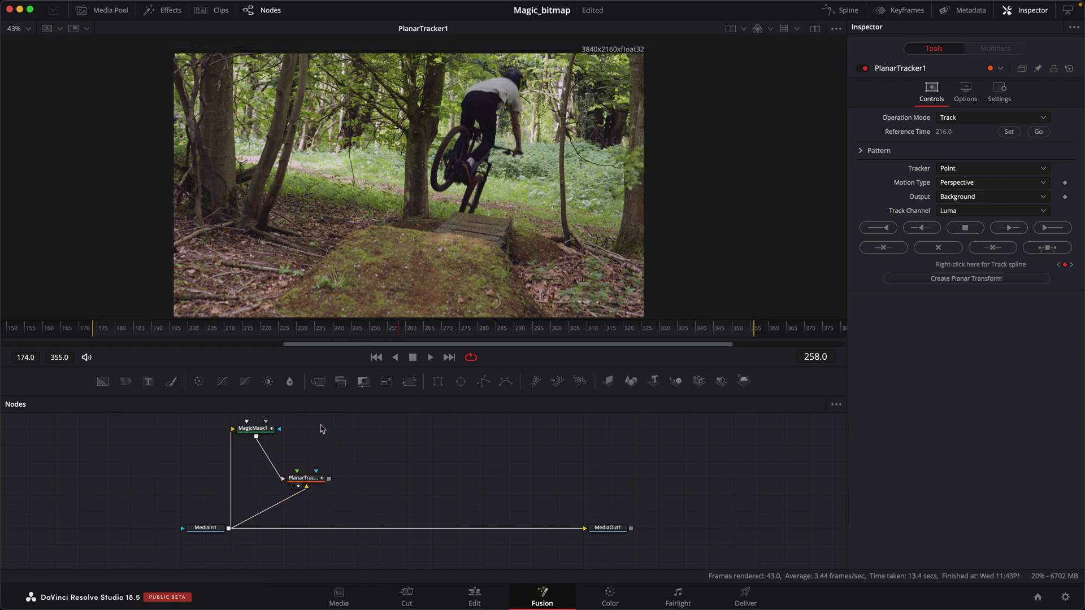
key("shift+space")
type("bit")
left_click(759, 496)
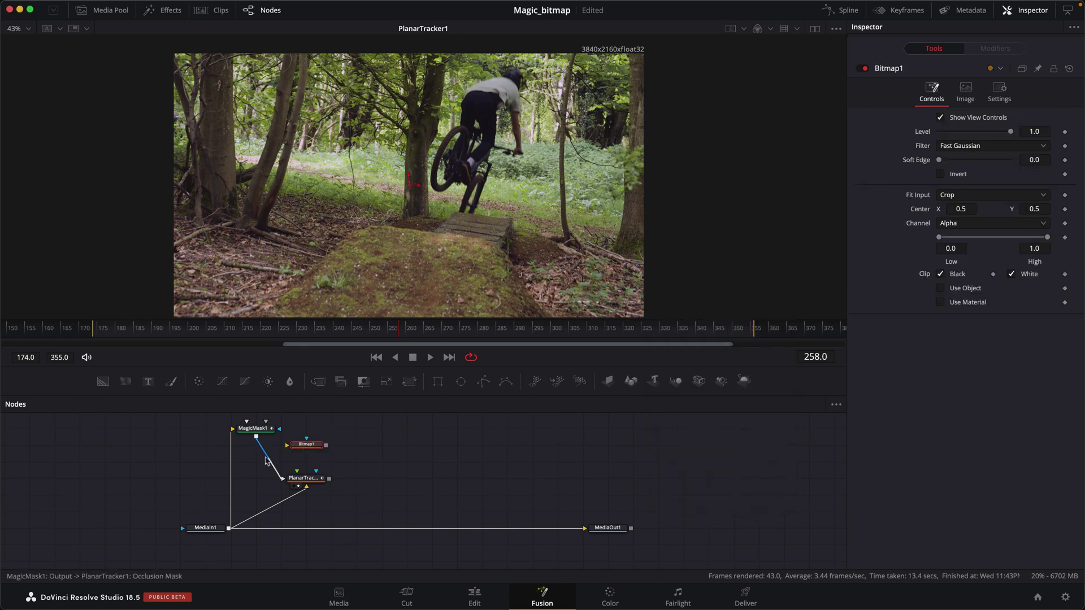
- Route MagicMask1 through Bitmap1 into PlanarTracker1's Occlusion Mask, viewing the white rider matte
left_click_drag(280, 479, 287, 446)
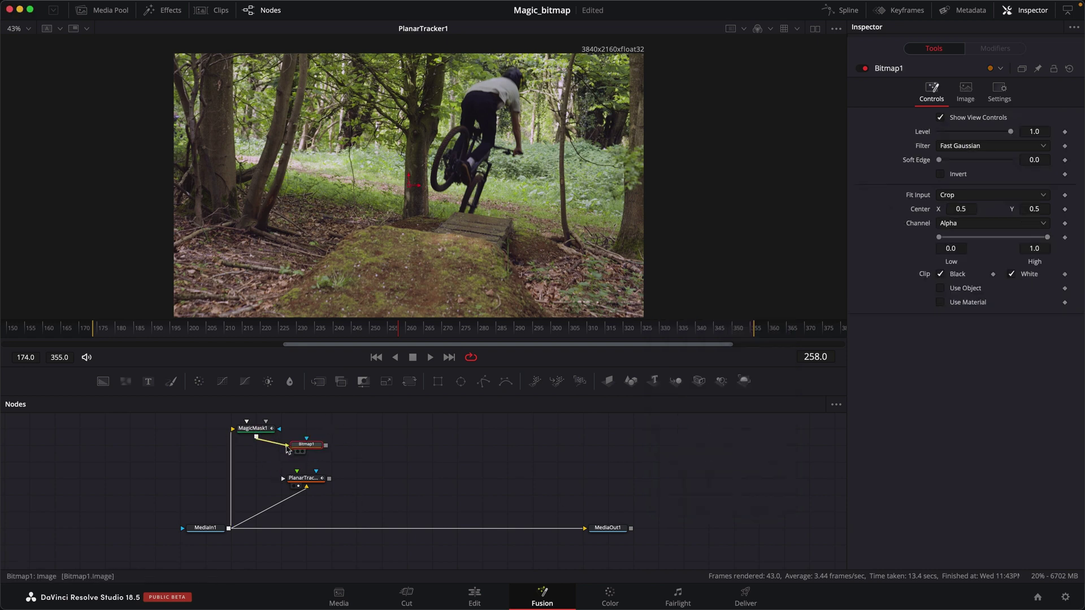
left_click_drag(317, 446, 318, 430)
key("1")
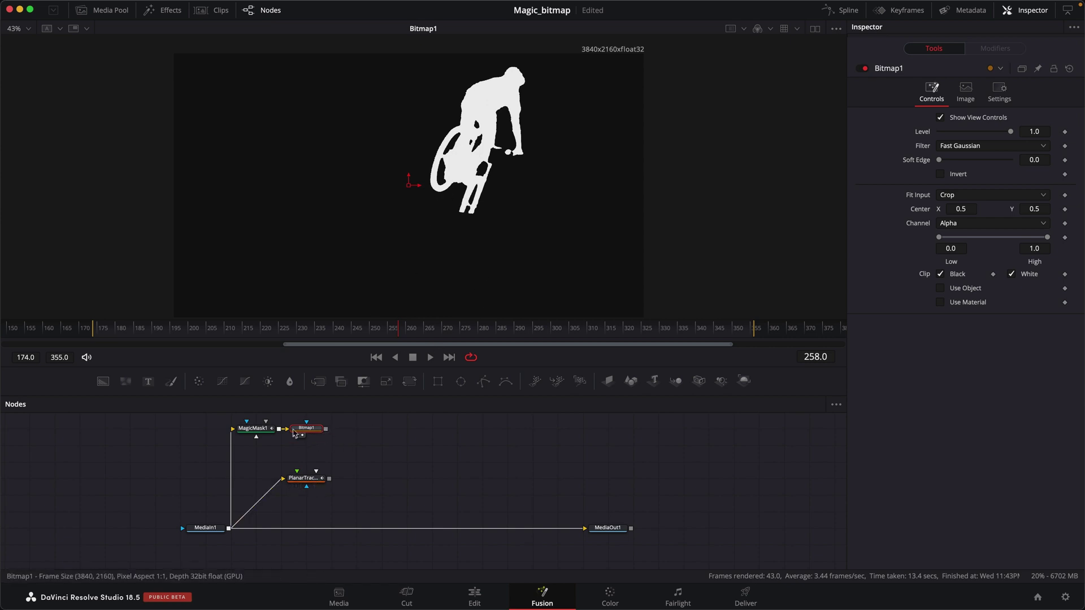
left_click_drag(327, 432, 320, 486)
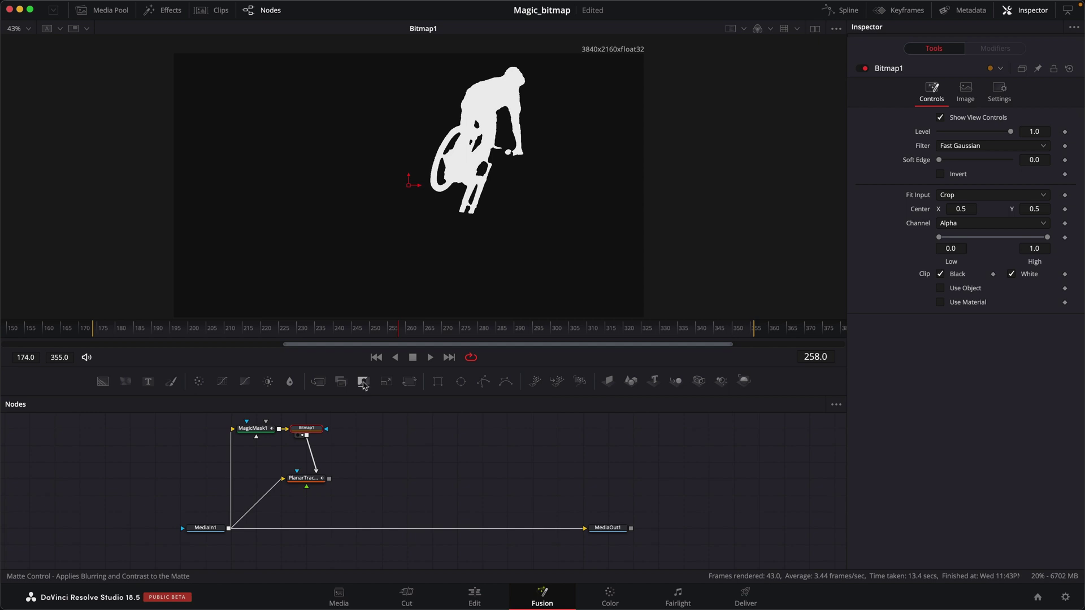
- Insert a Matte Control between Bitmap1 and PlanarTracker1 with Blur 4.17 and Contract/Expand 1.0
mouse_move(363, 384)
left_mouse_down()
mouse_move(314, 458)
mouse_move(314, 444)
left_mouse_up()
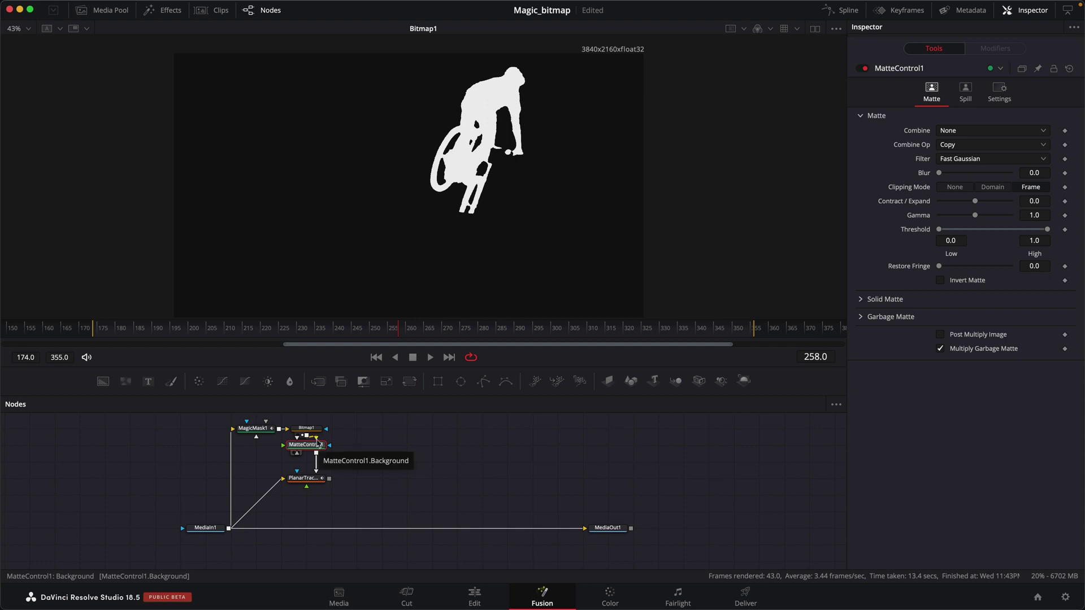
key("1")
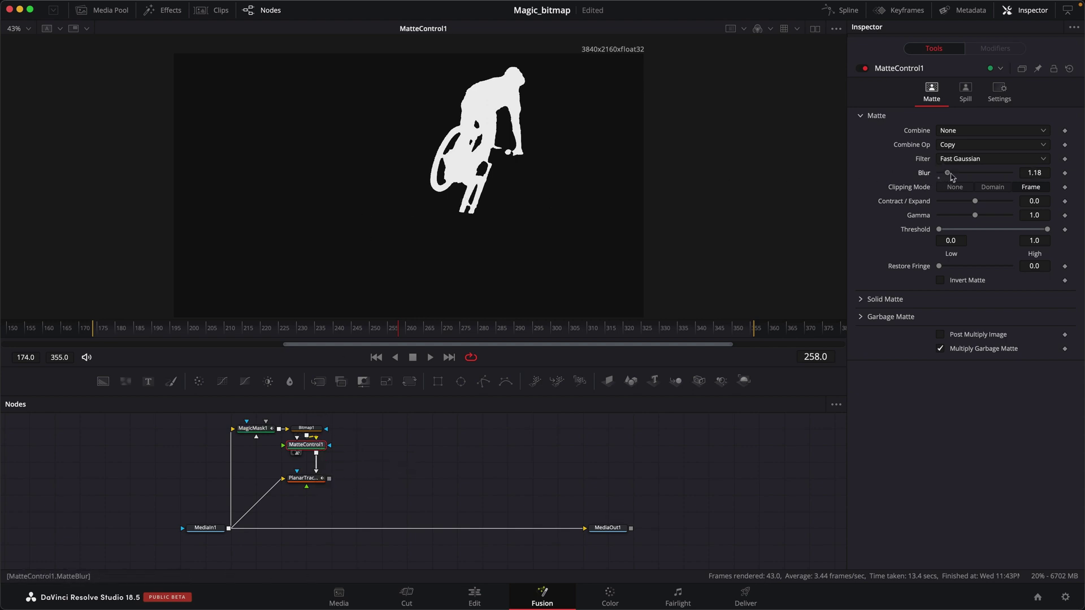
left_click_drag(958, 177, 1012, 202)
left_click_drag(956, 173, 968, 173)
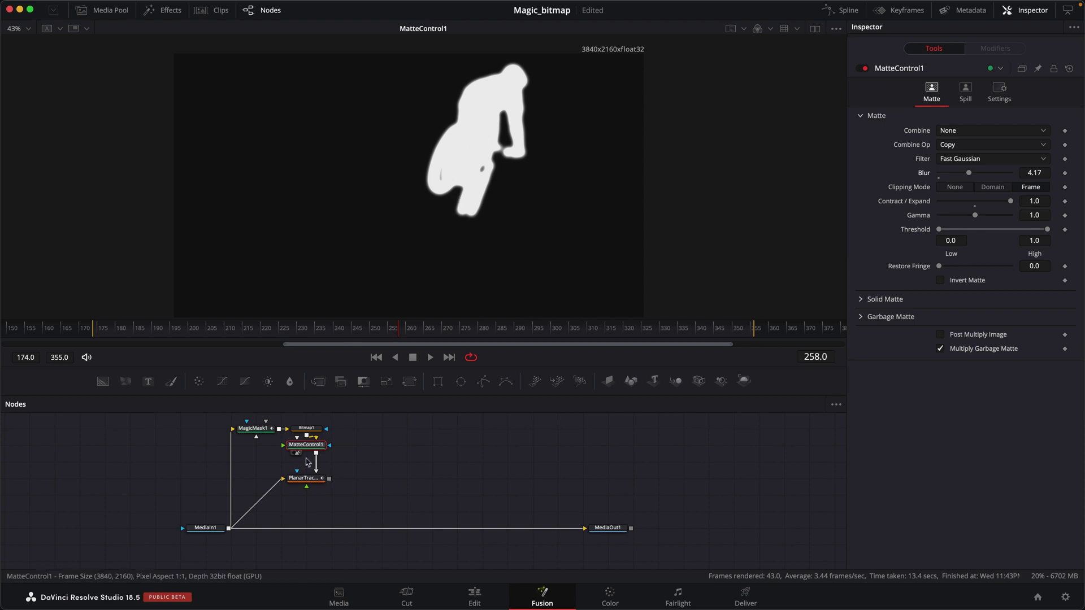
left_click_drag(308, 478, 441, 229)
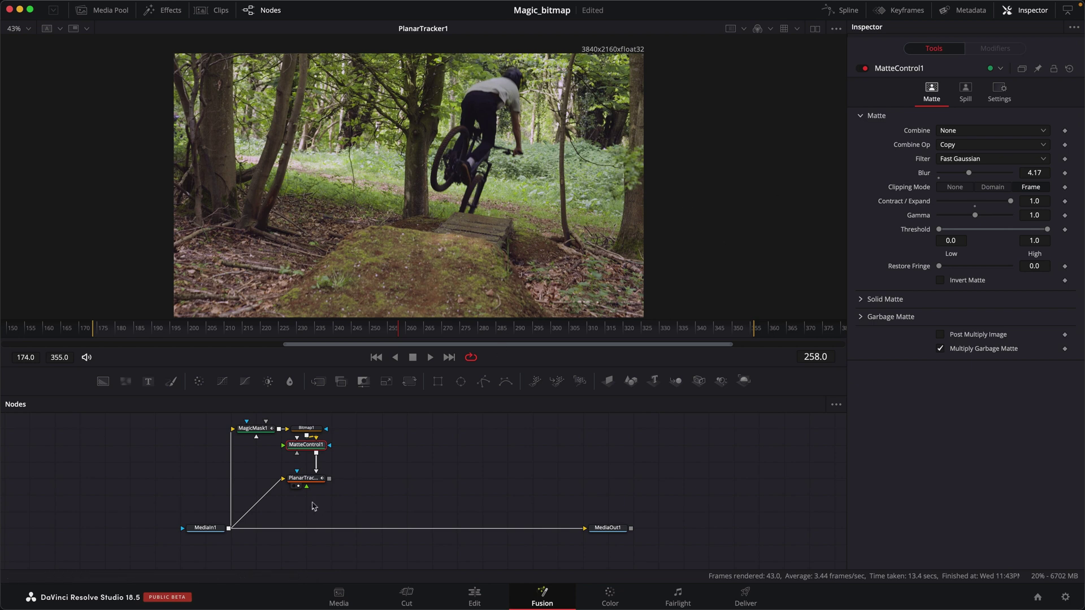
- Reset PlanarTracker1's reference to frame 216, clearing old data, and track forward again
left_click(304, 479)
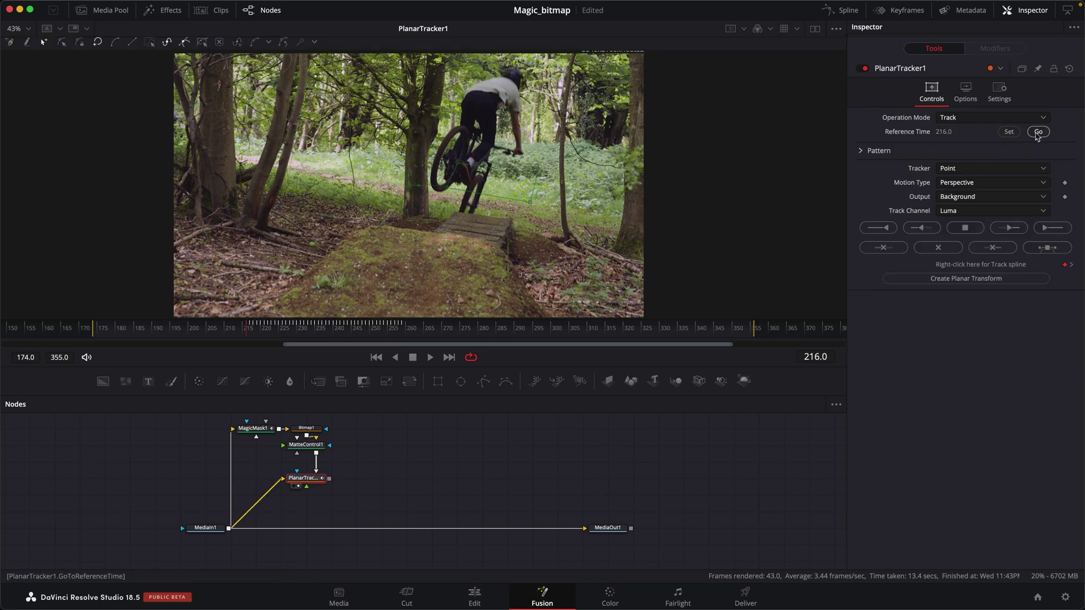
left_click(1038, 132)
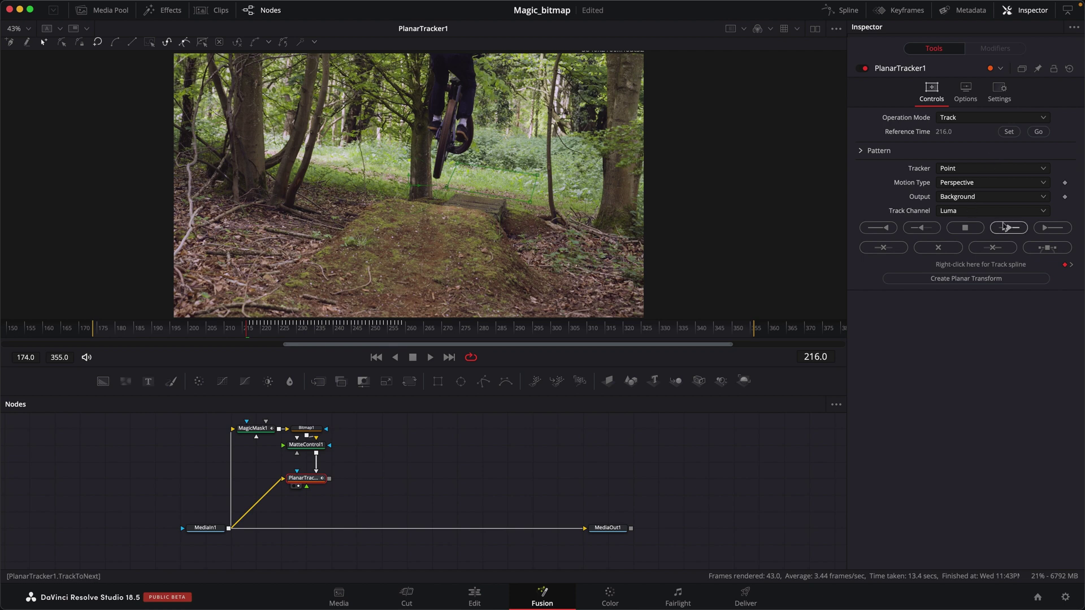
left_click(1008, 131)
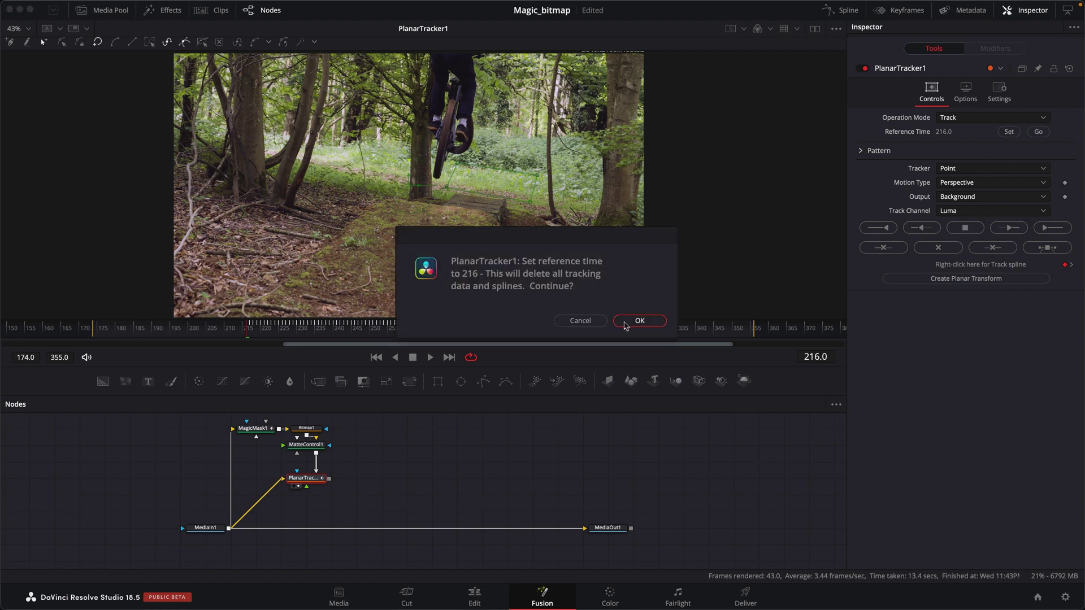
left_click(632, 322)
left_click(1048, 228)
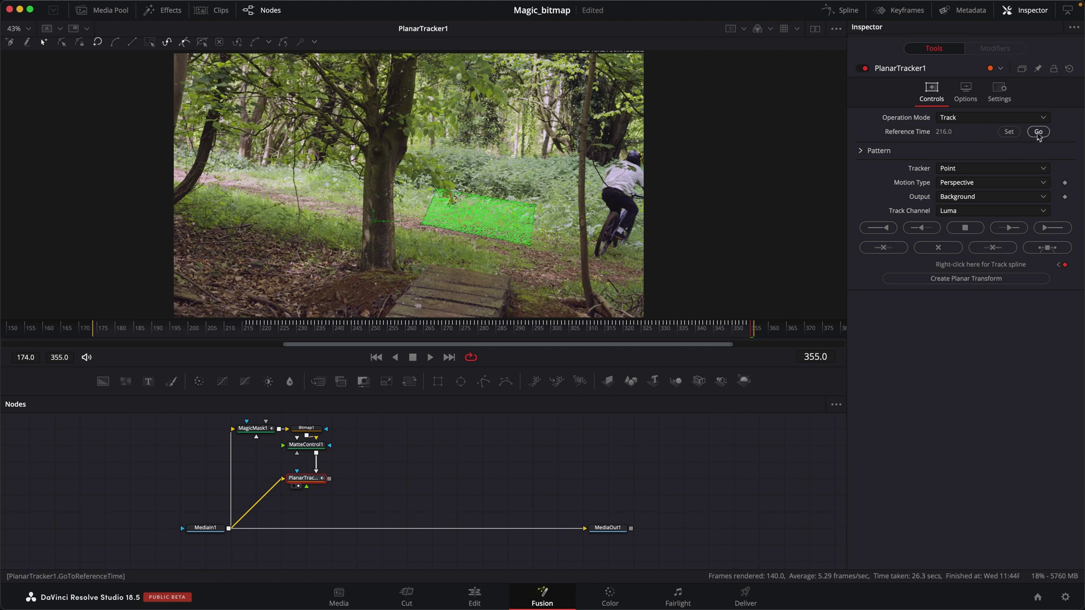
- Track backward from reference frame 216 to the clip start, then scrub to check the track
left_click(1038, 131)
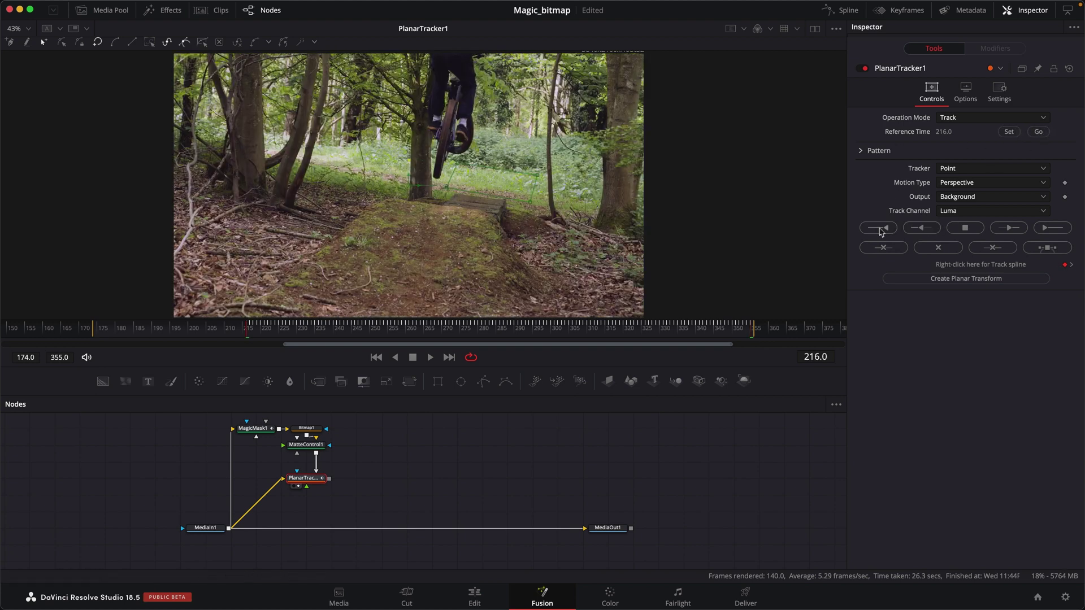
left_click(878, 228)
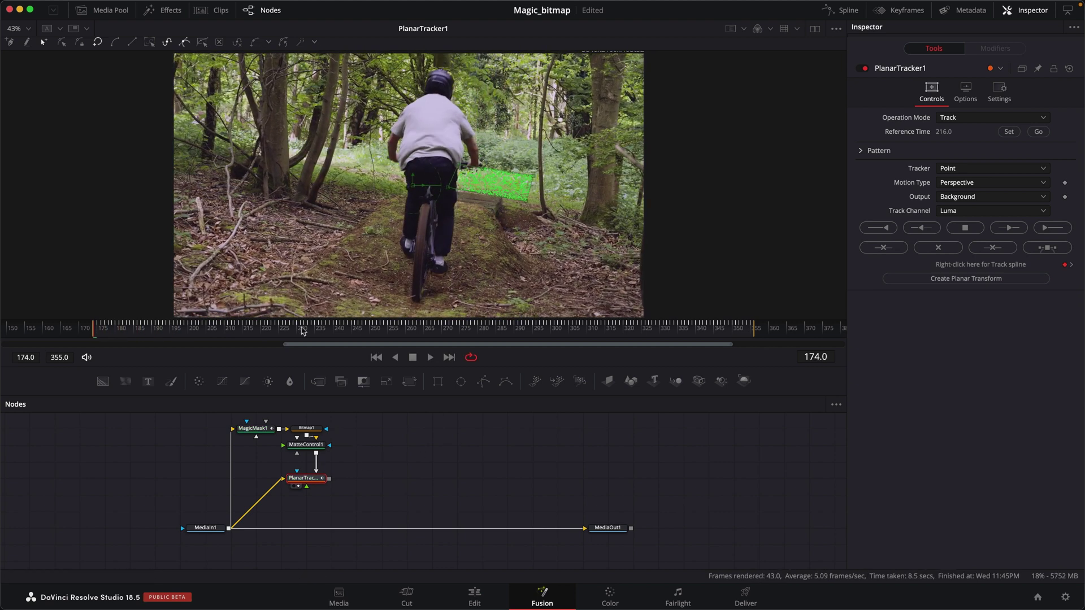
left_click_drag(373, 336, 427, 336)
left_click(373, 336)
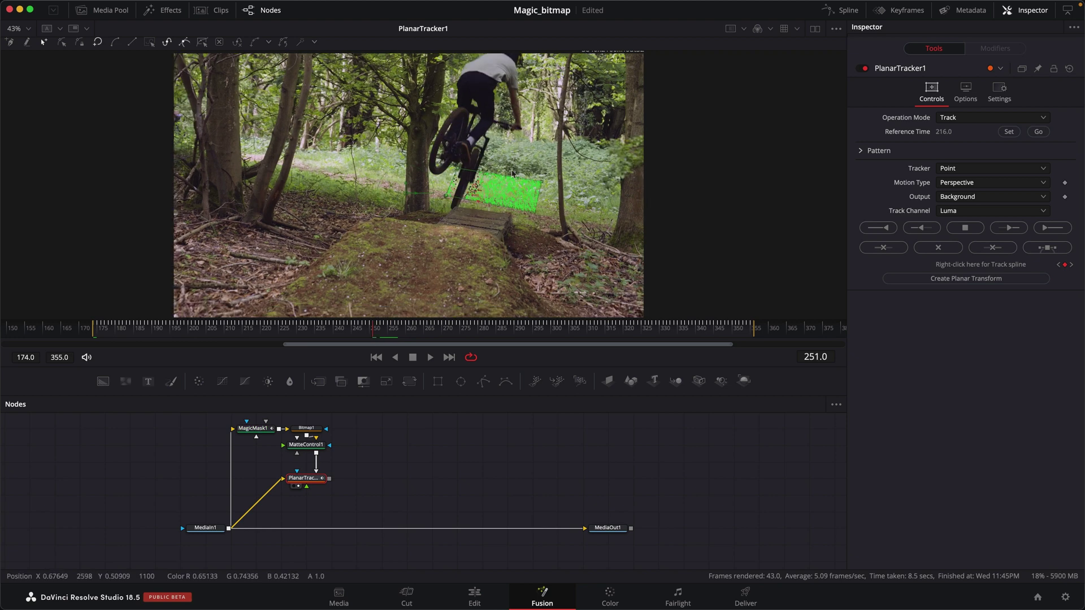
- Add a Text node reading 'BMX' and merge it over the clip before MediaOut
left_click_drag(148, 381, 458, 437)
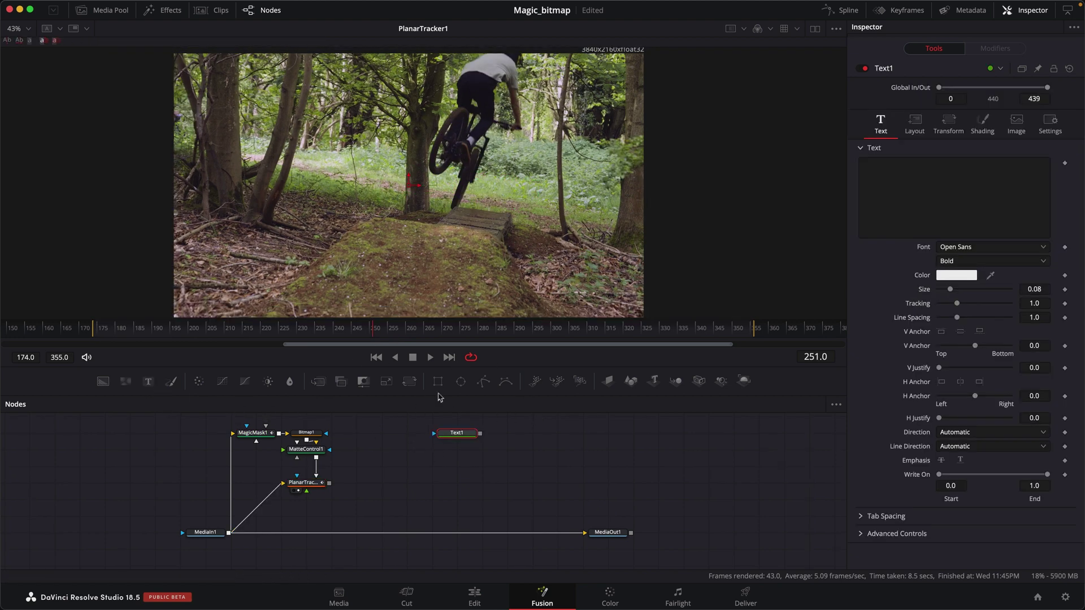
left_click(555, 212)
type("BMX")
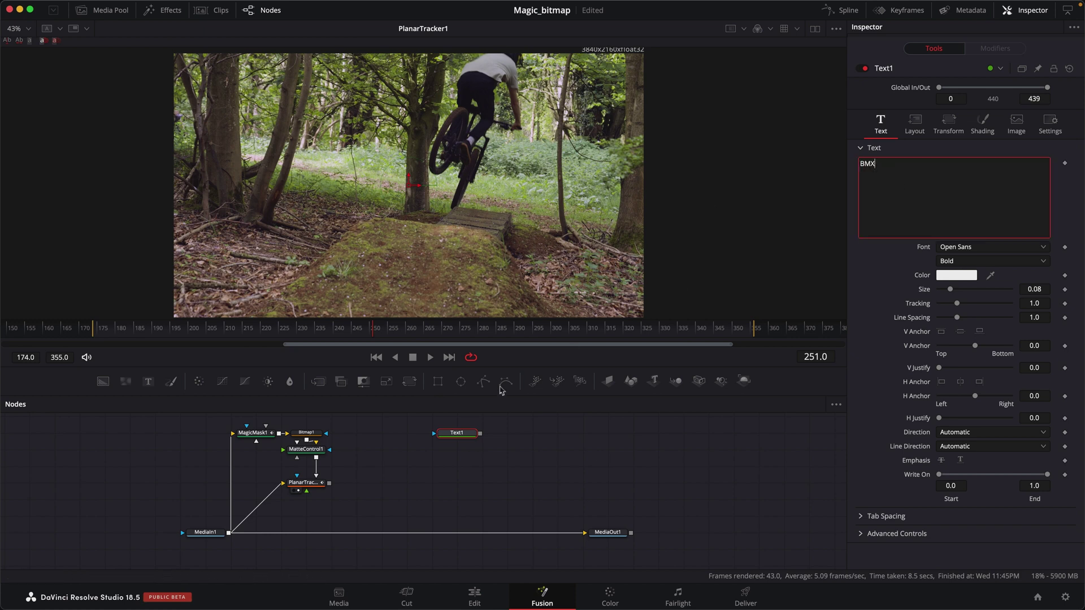
left_click_drag(319, 381, 472, 537)
left_click_drag(479, 434, 459, 531)
key("1")
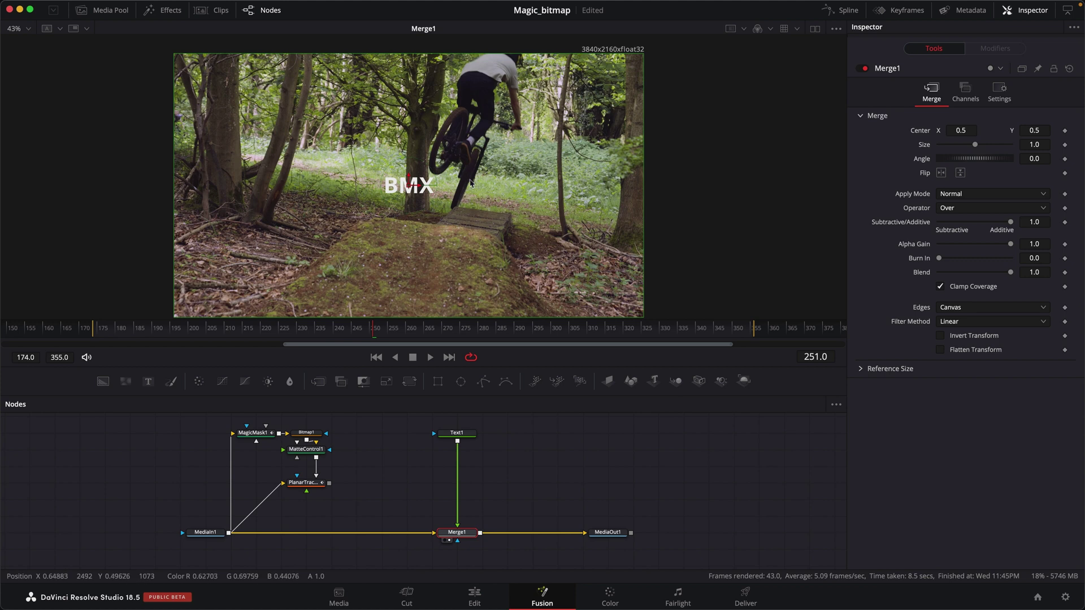
- Add a Corner Positioner after Text1 and raise the BMX text size to 0.5
left_click(458, 439)
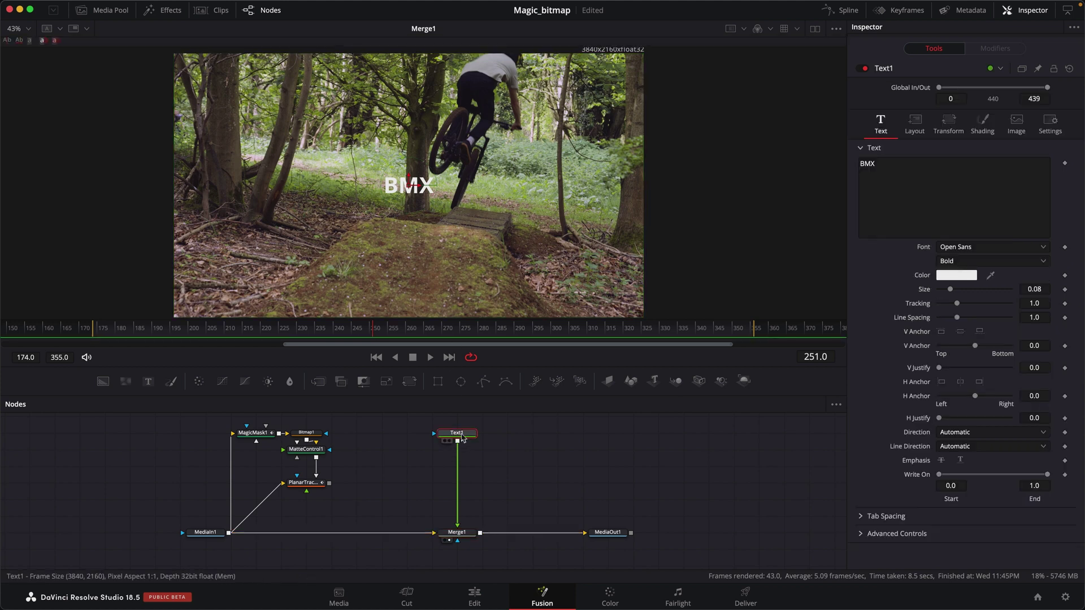
key("shift+space")
type("bit")
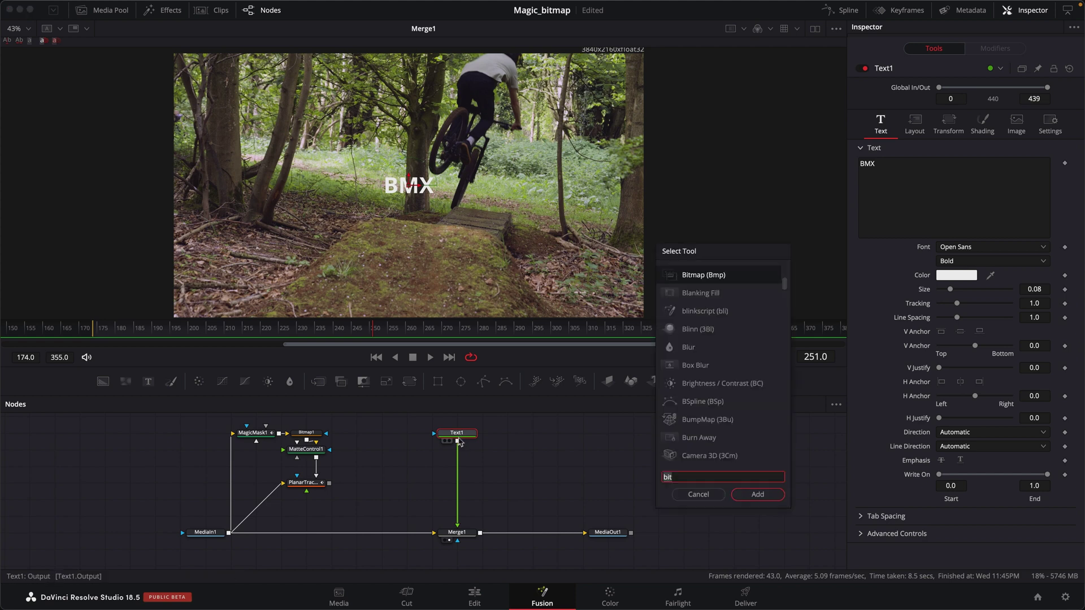
type("cor")
key("Return")
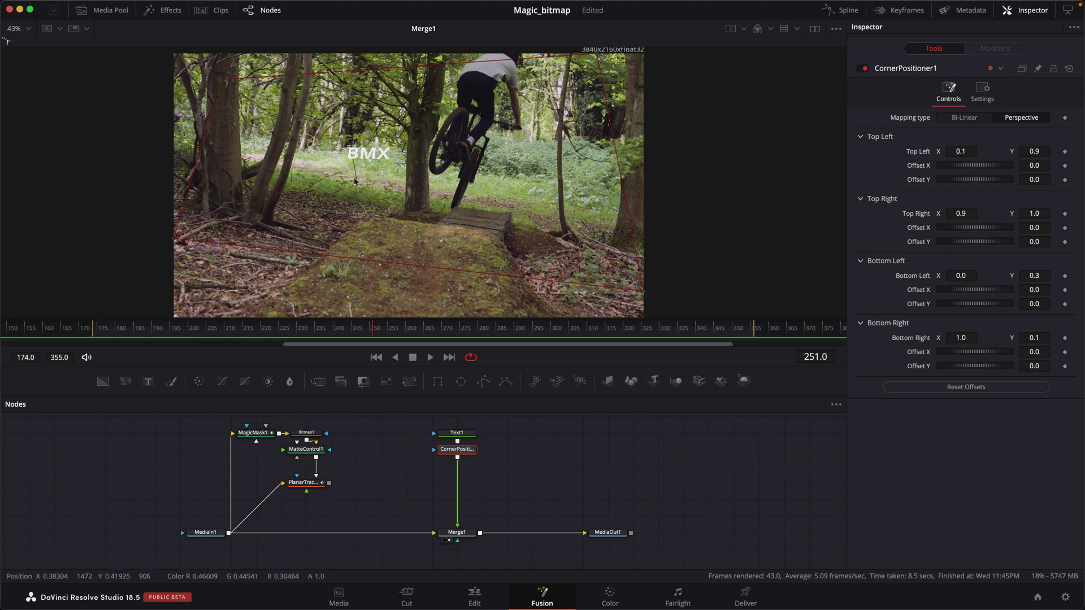
left_click(460, 435)
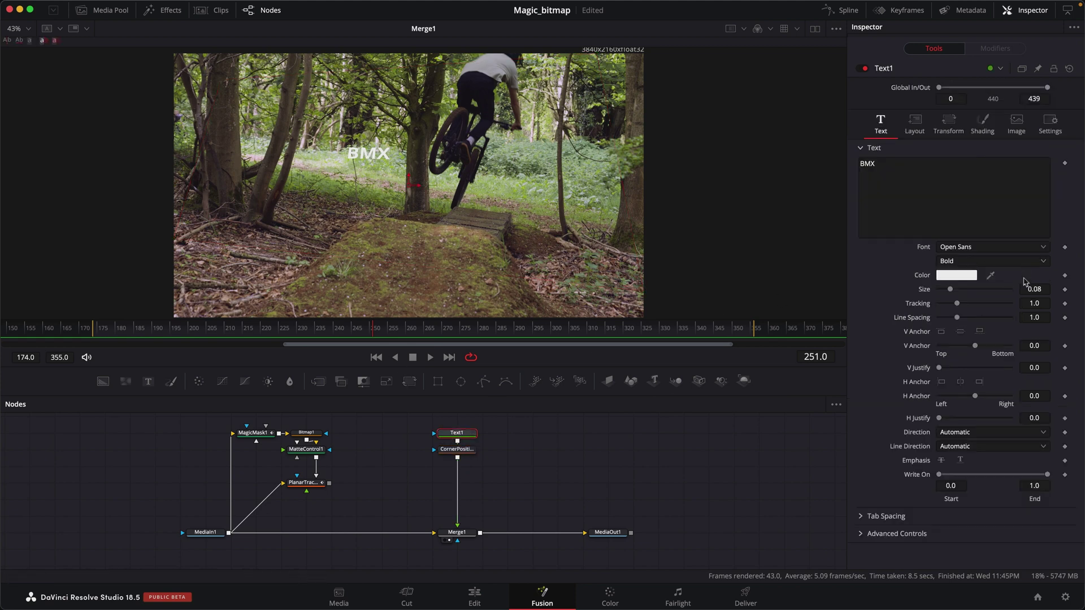
left_click_drag(950, 290, 1010, 289)
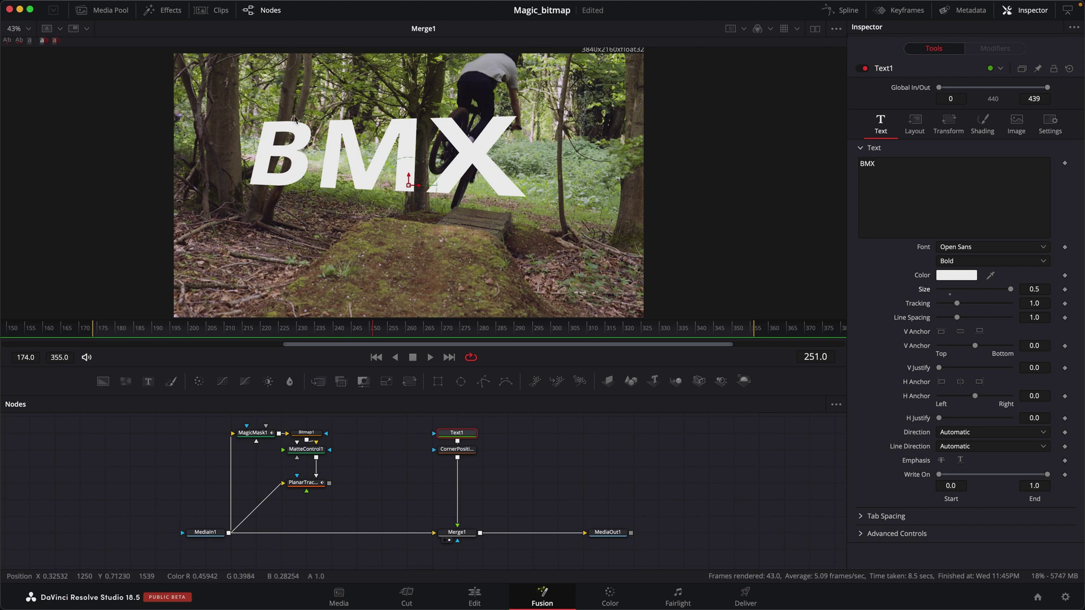
- Pull the Corner Positioner's four corner handles inward near the bike
left_click(456, 449)
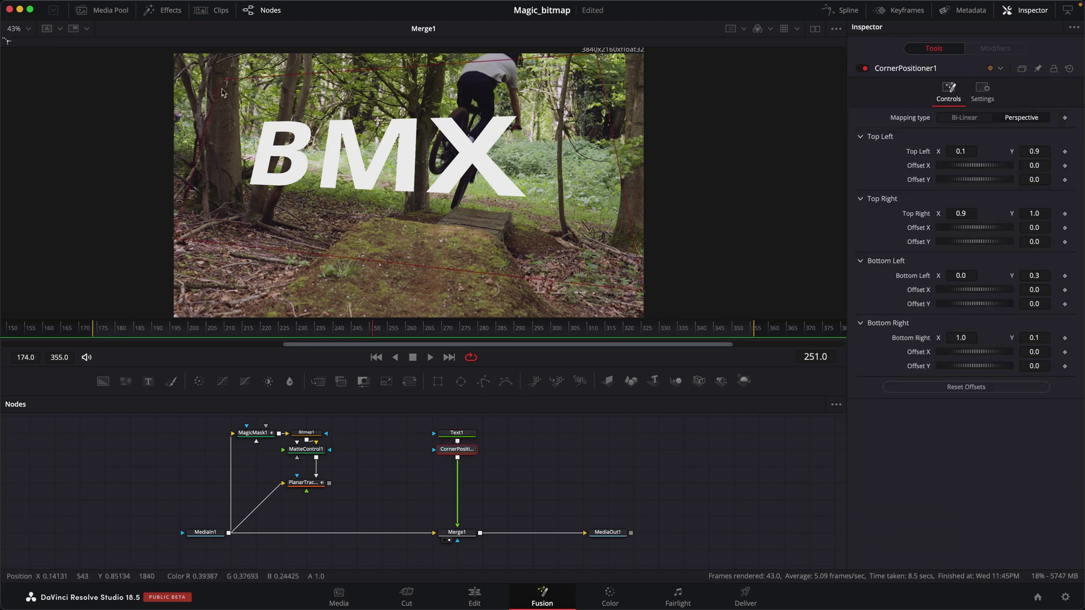
left_click_drag(179, 245, 469, 200)
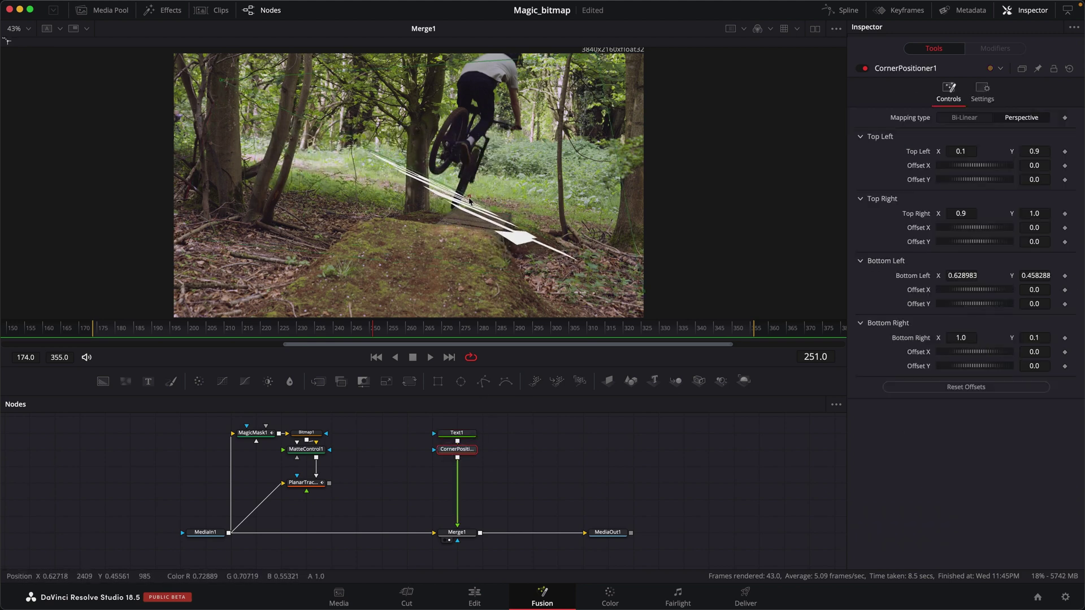
left_click_drag(222, 82, 471, 147)
left_click_drag(596, 54, 538, 141)
left_click_drag(643, 290, 554, 252)
- Fine-tune the four corners so the BMX text lies in perspective on the ground
left_click_drag(471, 147, 459, 156)
left_click_drag(538, 140, 566, 146)
left_click_drag(554, 252, 570, 255)
left_click_drag(469, 196, 454, 216)
left_click_drag(460, 156, 460, 149)
left_click_drag(570, 255, 557, 240)
left_click_drag(565, 146, 558, 151)
left_click_drag(461, 148, 455, 149)
left_click_drag(558, 152, 556, 158)
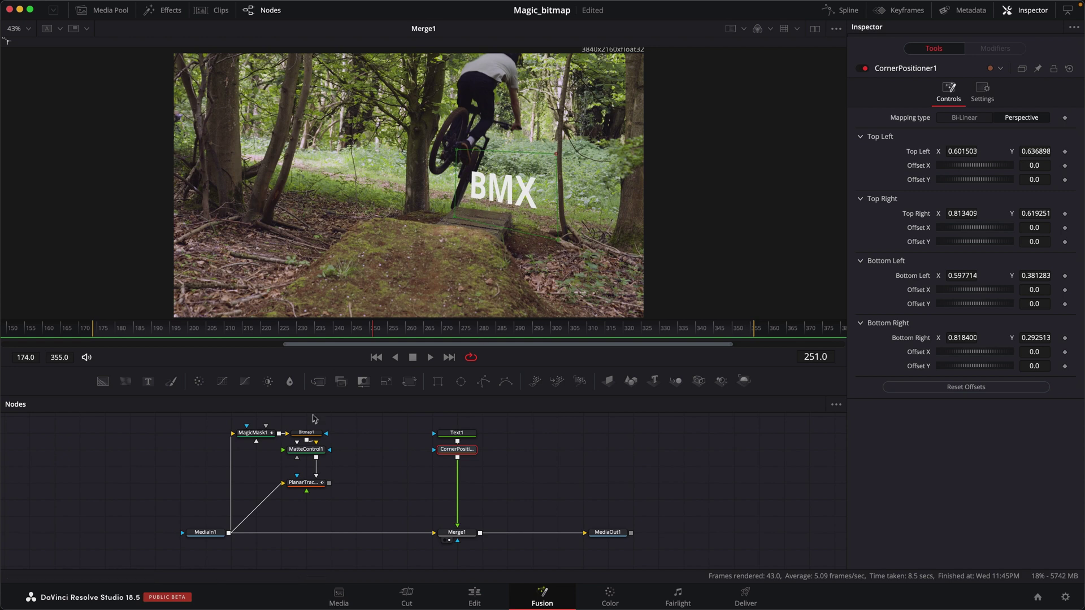
- Create a Planar Transform from PlanarTracker1 and insert it between CornerPositioner1 and Merge1
left_click(309, 487)
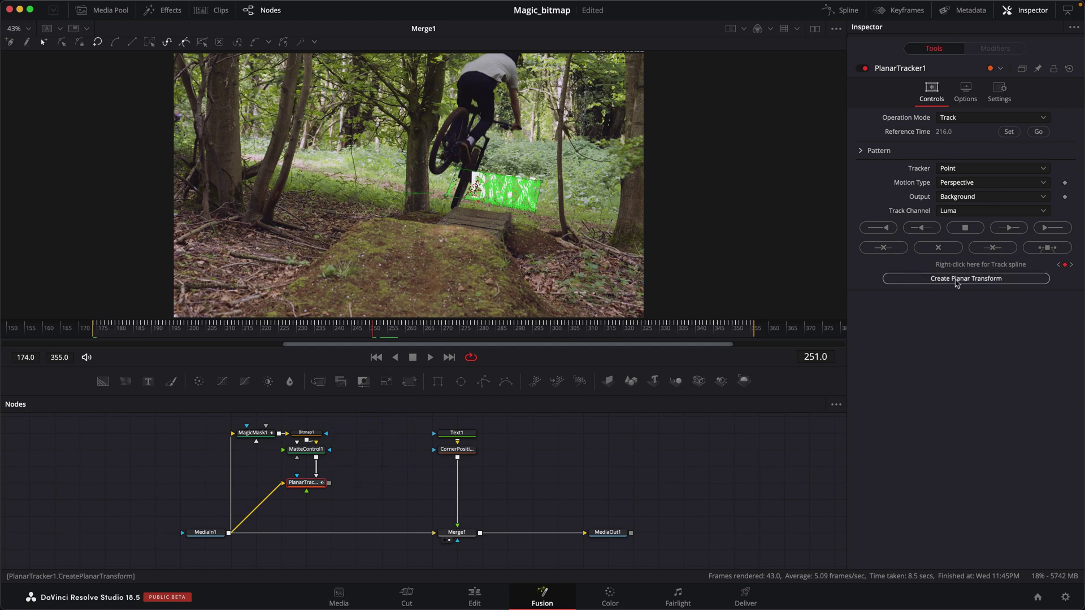
left_click(954, 279)
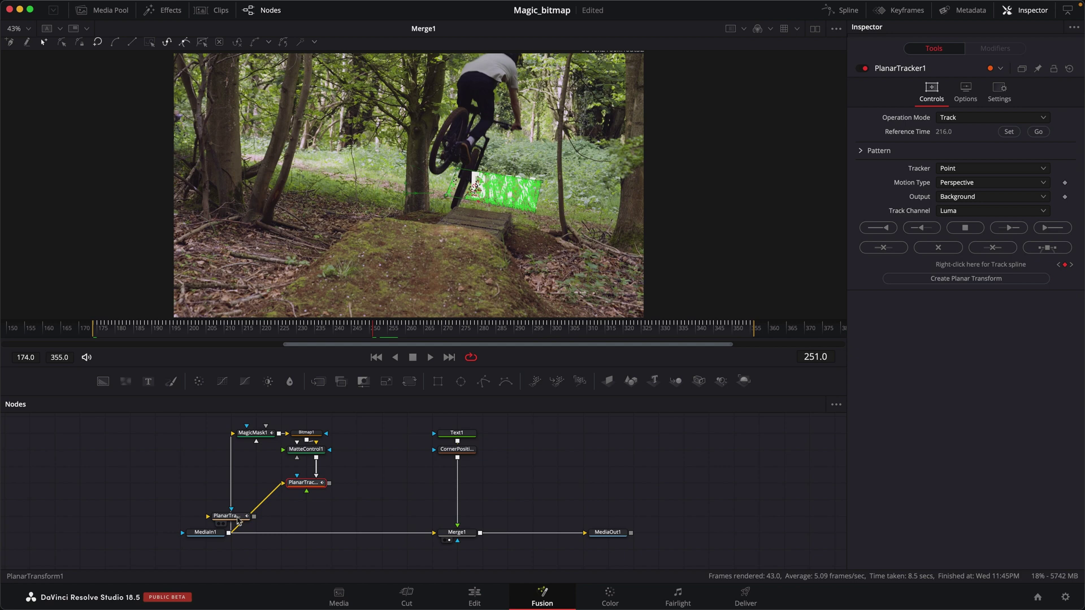
left_click_drag(305, 501, 456, 491)
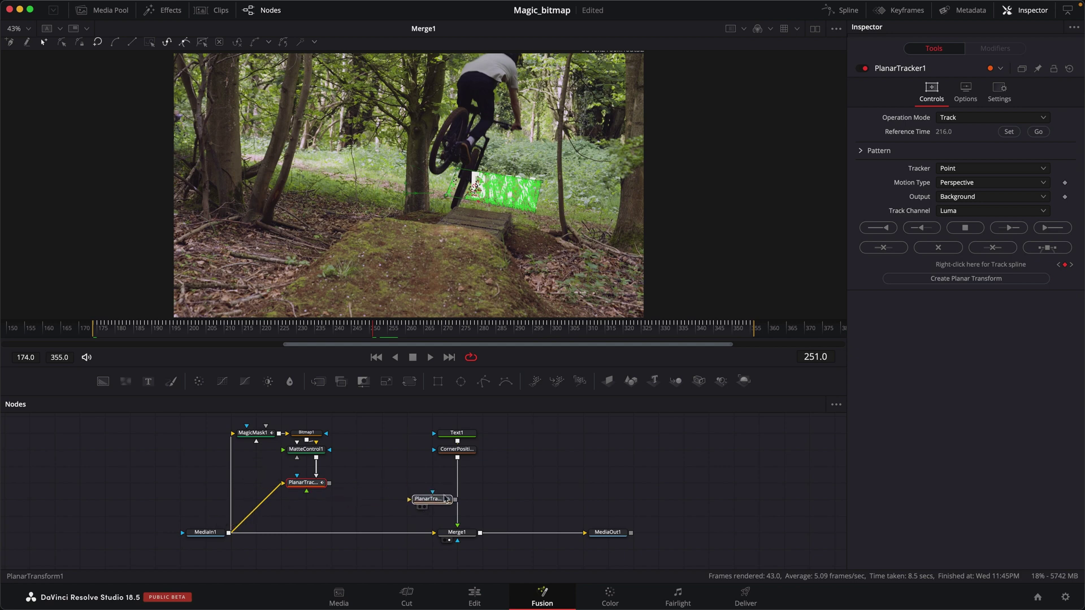
left_click(458, 489)
left_click_drag(462, 492, 449, 507)
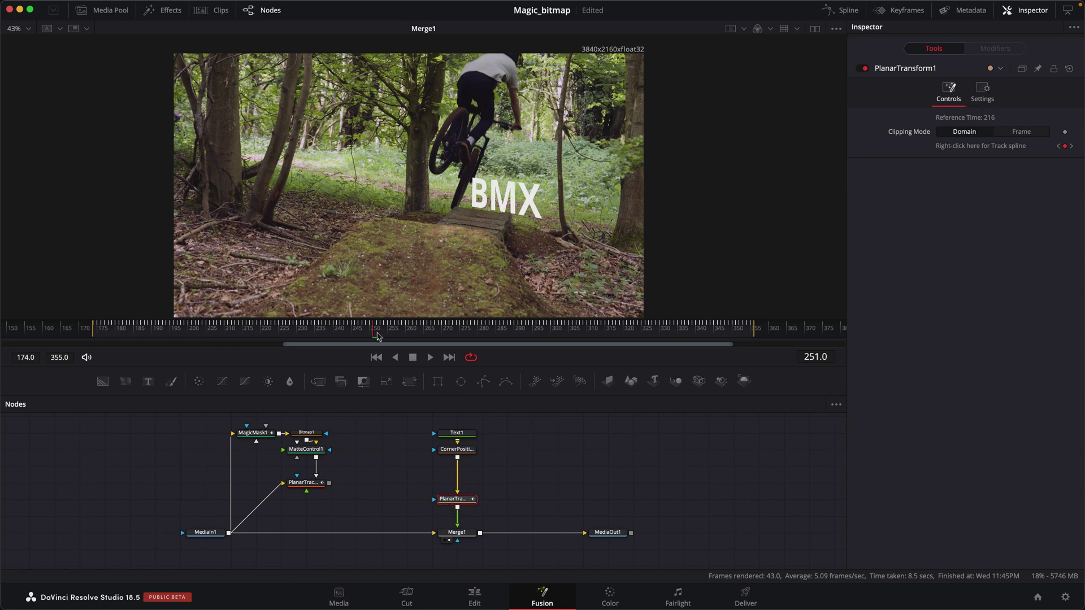
- Raise the BMX text's bottom corners and refine its corner handles with CornerPositioner1
left_click(458, 451)
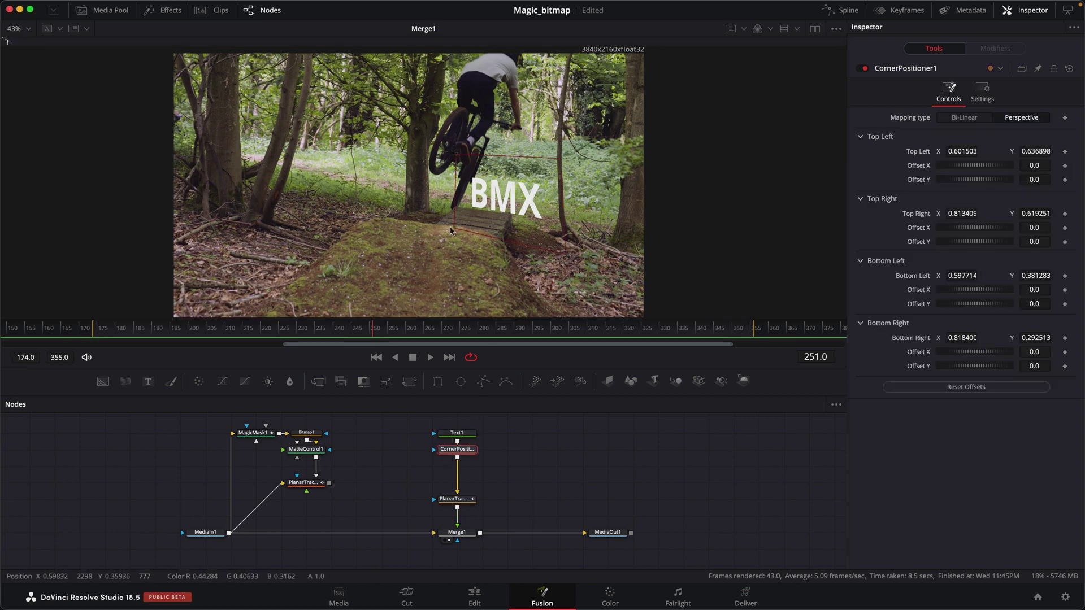
left_click_drag(454, 232, 454, 220)
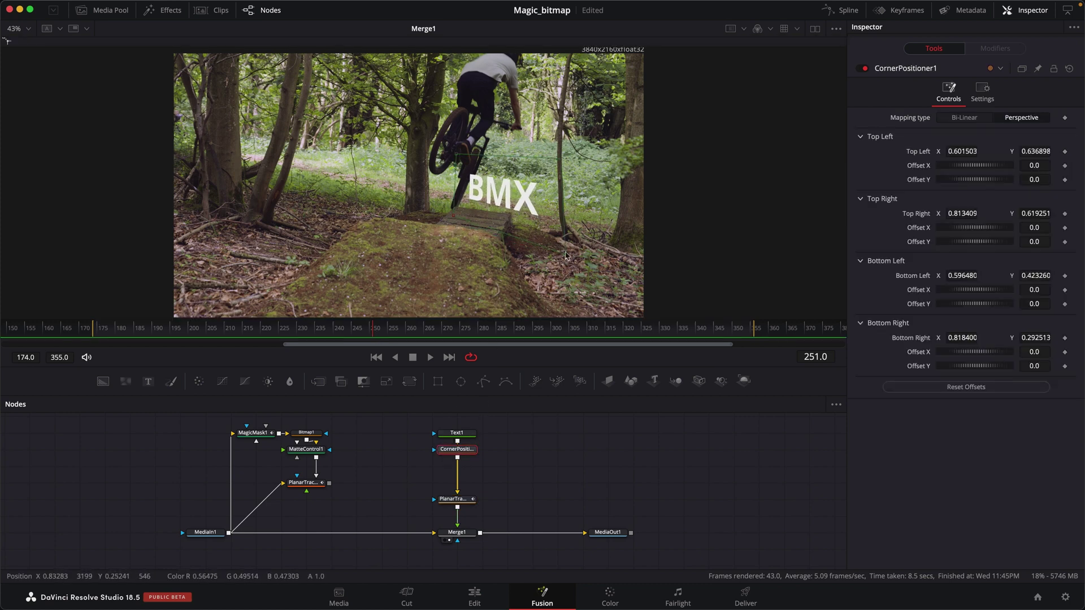
left_click_drag(566, 257, 564, 245)
left_click_drag(456, 150, 454, 146)
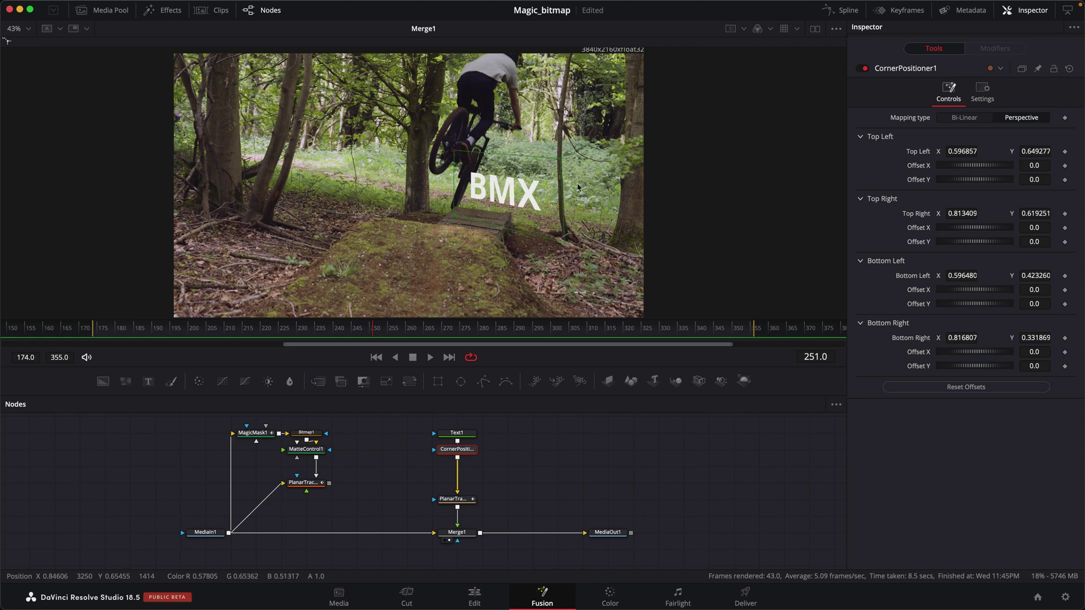
- Scrub forward and back through the clip to check the text stays pinned to the ground
scroll(481, 468, "down", 2)
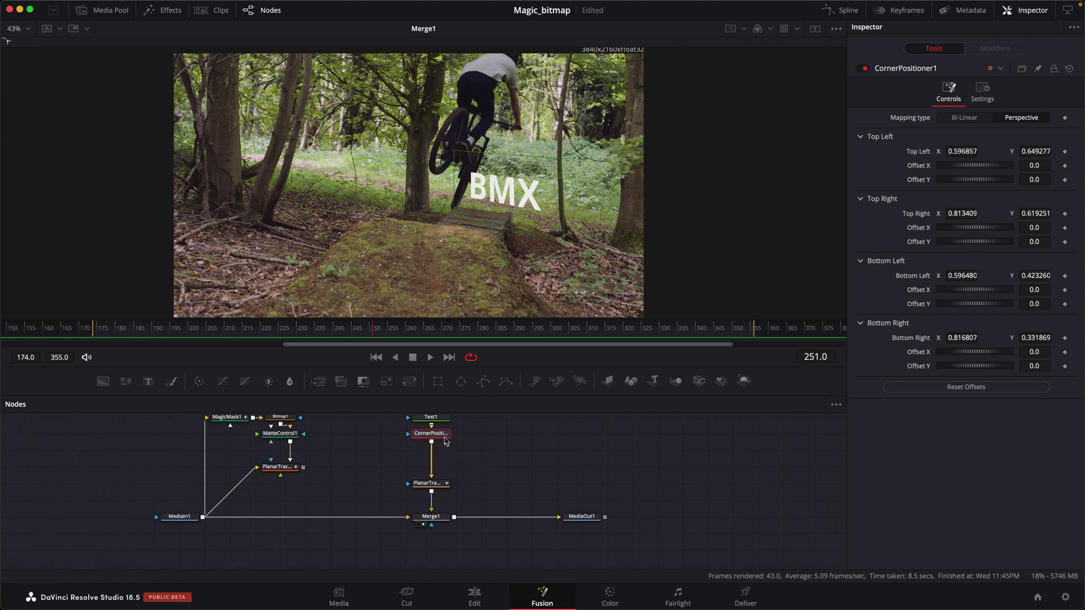
left_click_drag(376, 332, 531, 345)
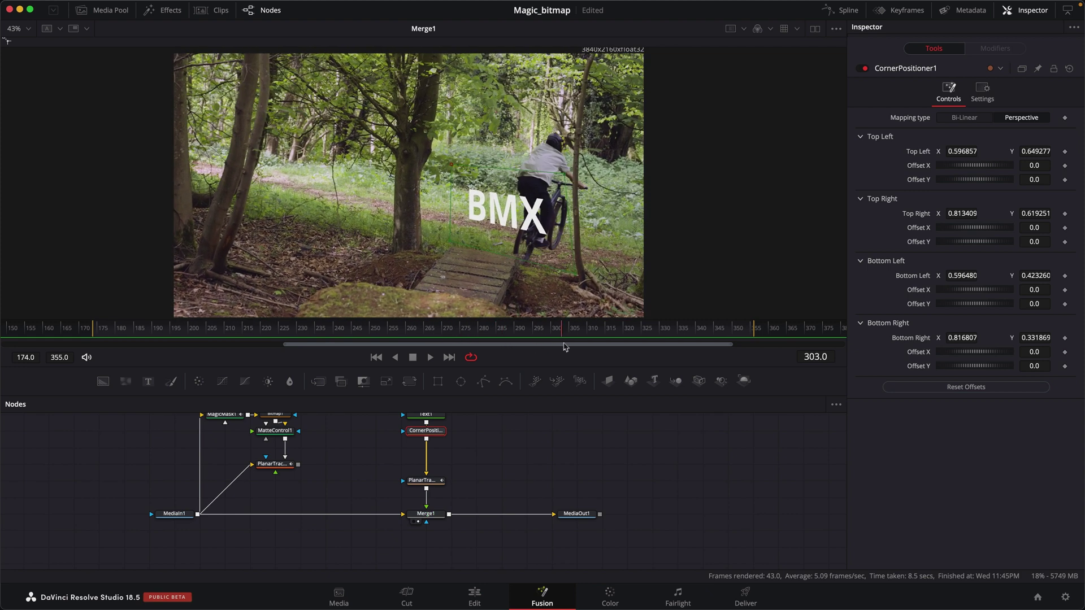
mouse_move(531, 345)
left_mouse_down()
mouse_move(375, 339)
mouse_move(390, 342)
left_mouse_up()
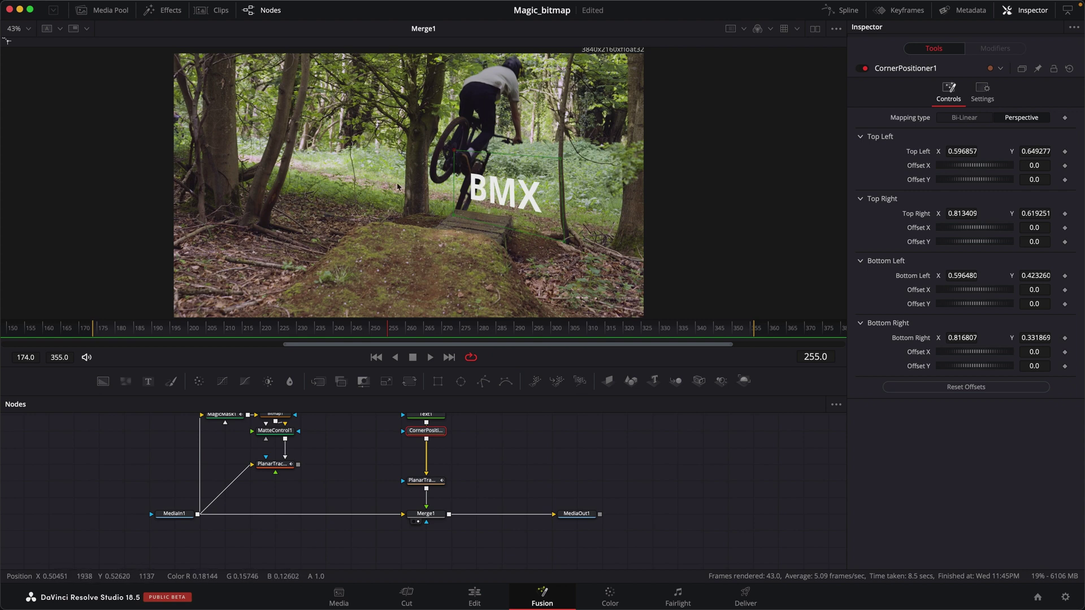
scroll(337, 456, "up", 2)
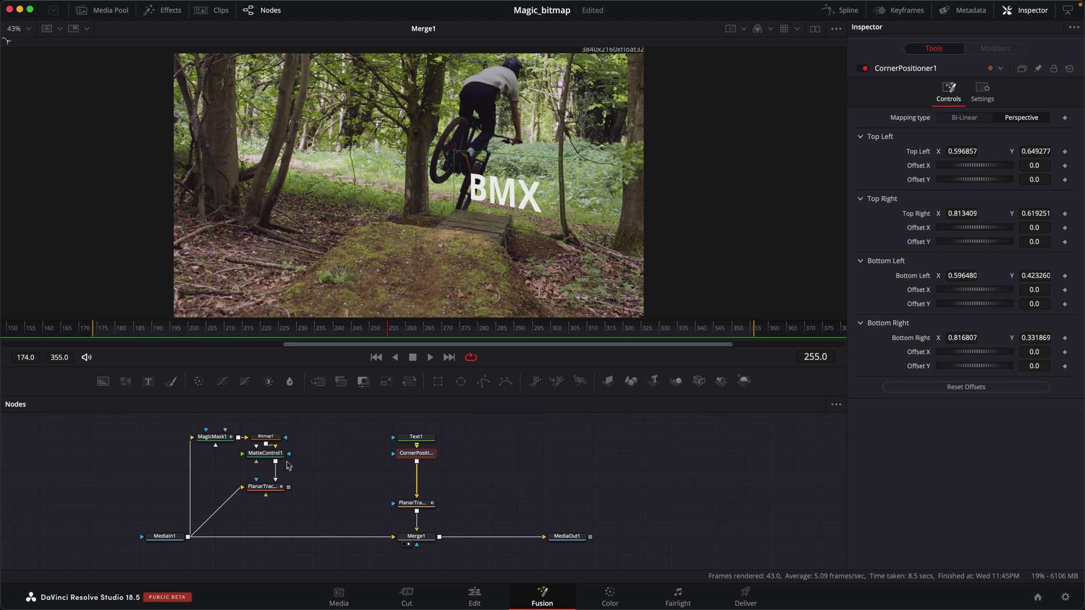
- Feed the Bitmap1 rider matte into Merge1's mask and enable Apply Mask Inverted
left_click_drag(274, 440, 311, 270)
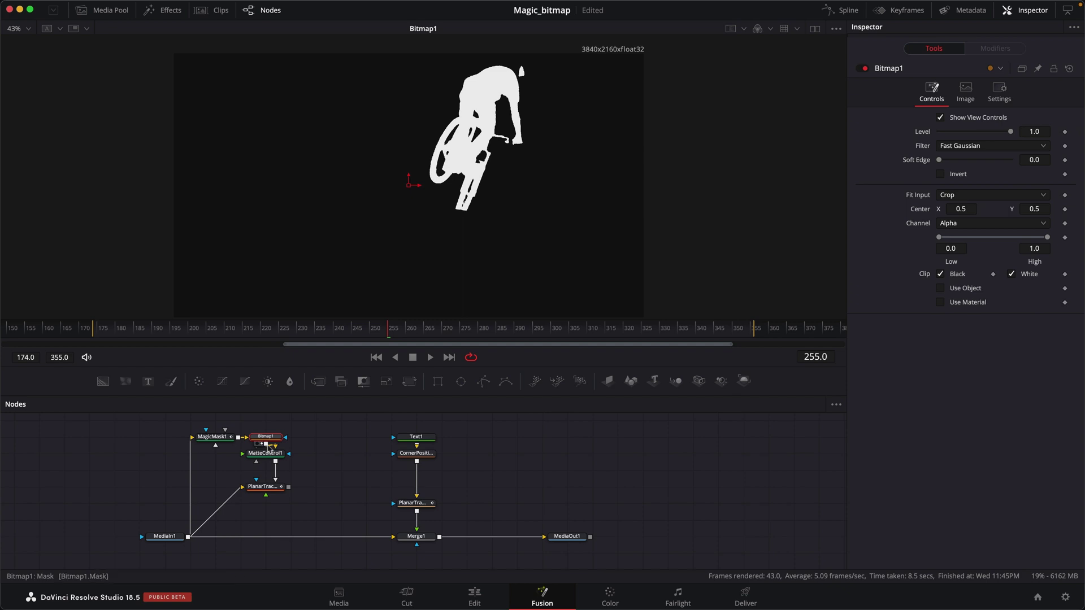
mouse_move(271, 440)
left_mouse_down()
mouse_move(321, 440)
mouse_move(423, 544)
mouse_move(477, 184)
left_mouse_up()
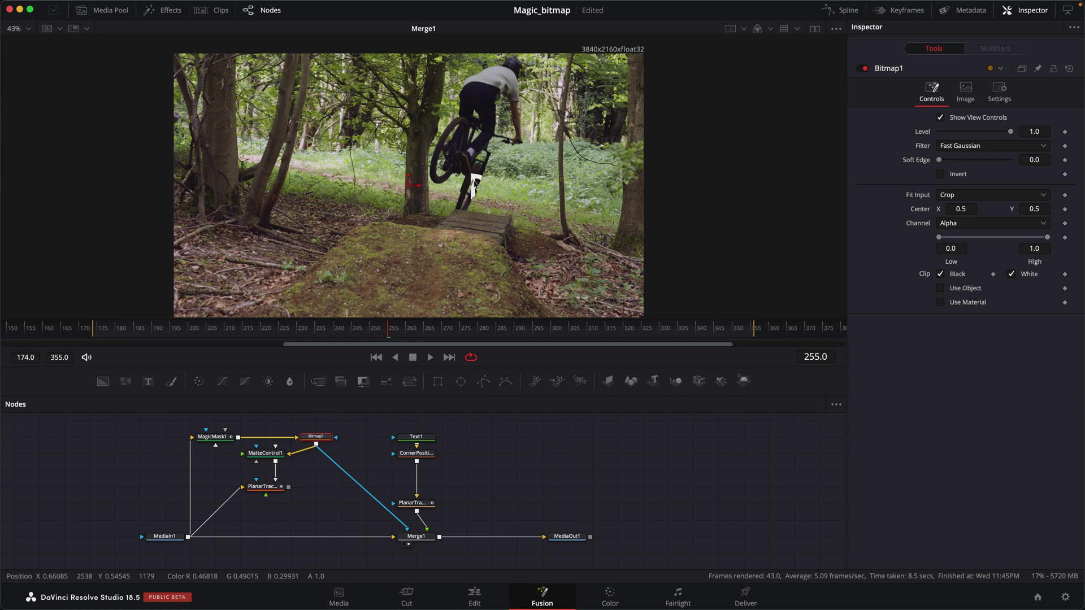
left_click(421, 541)
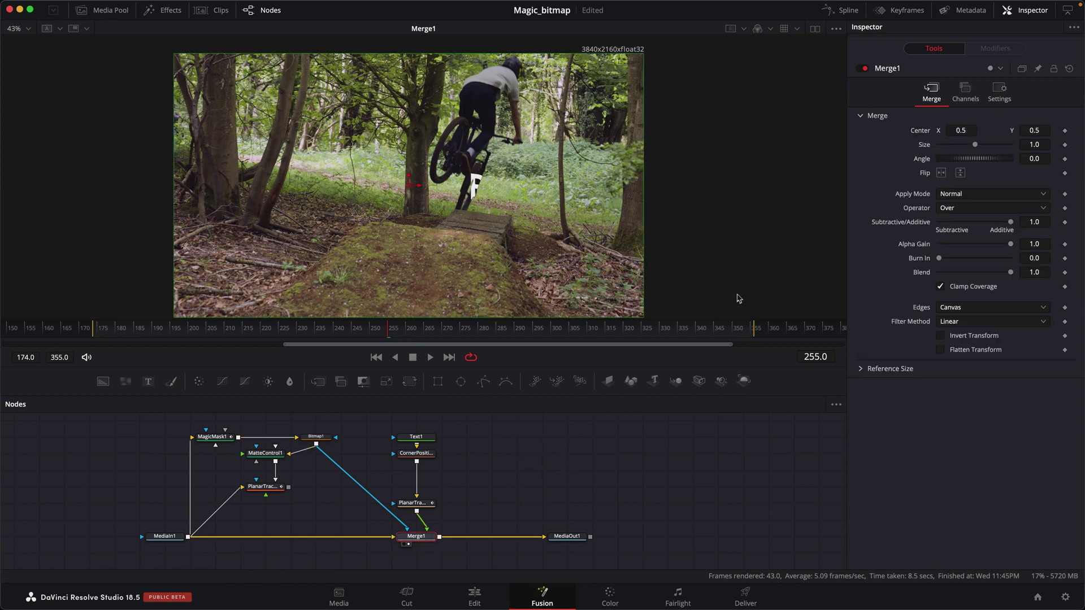
left_click(1000, 89)
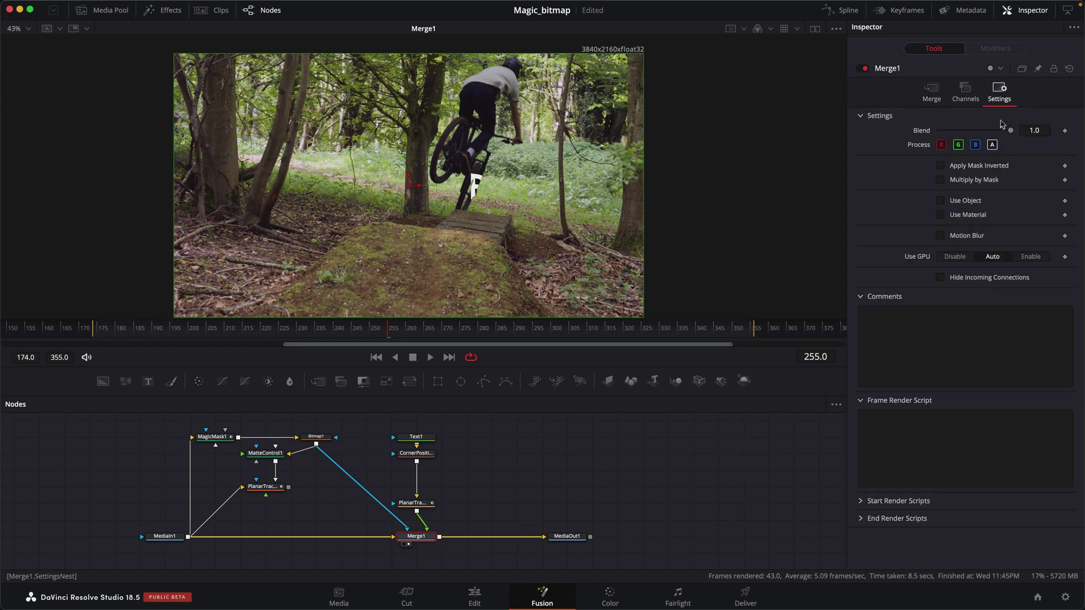
left_click(940, 166)
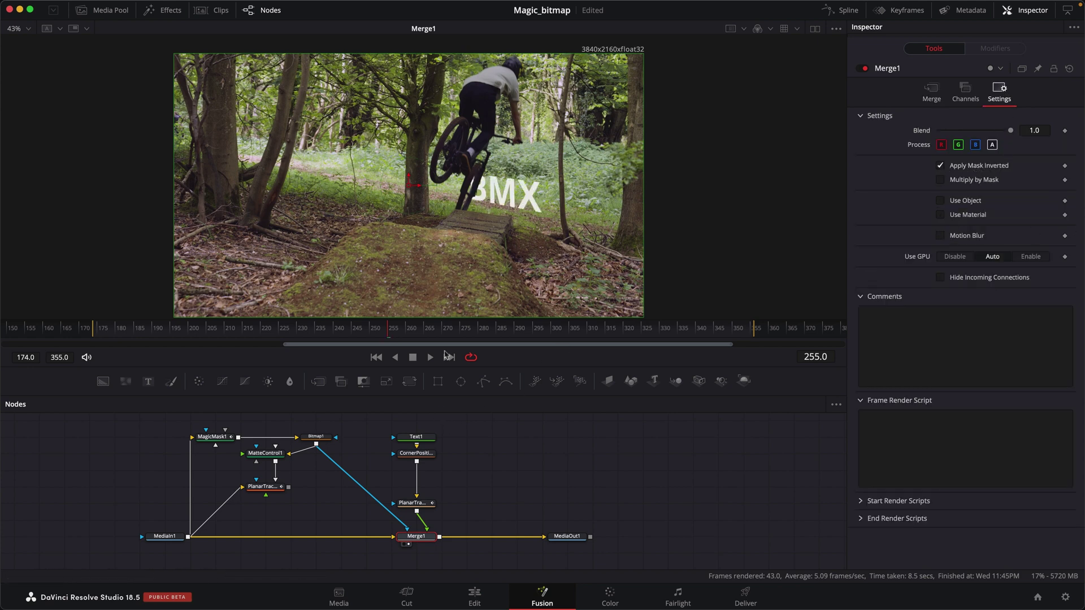
left_click_drag(370, 335, 636, 331)
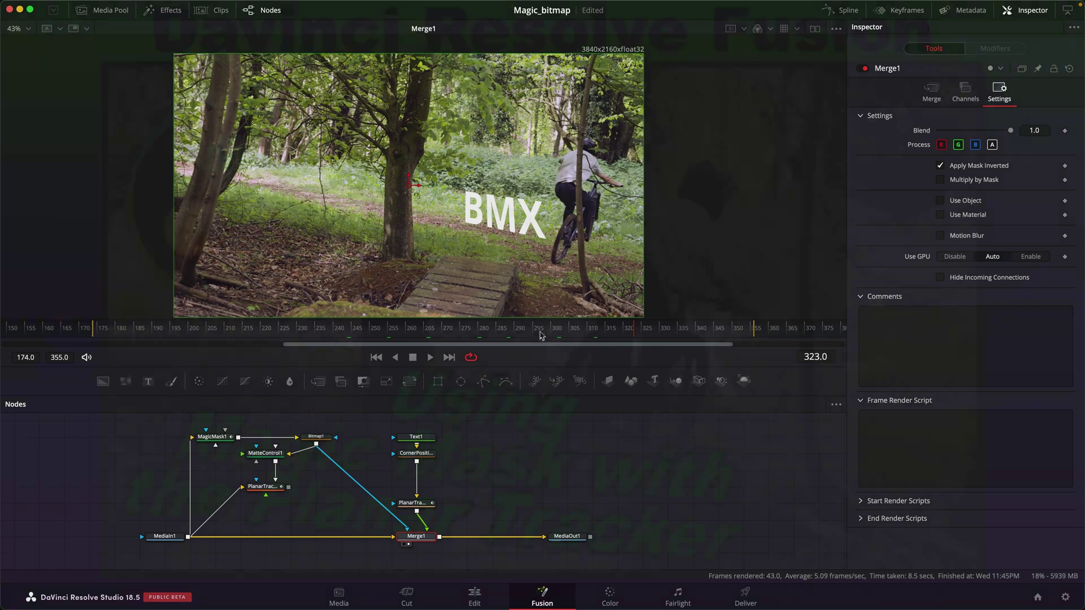